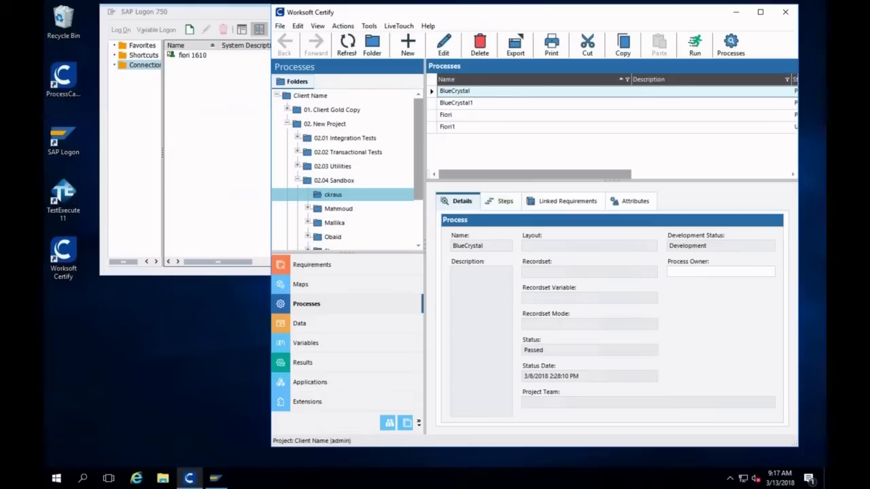
Step: Log on to the fiori 1610 connection from SAP Logon 750 with the account password
left_click(229, 116)
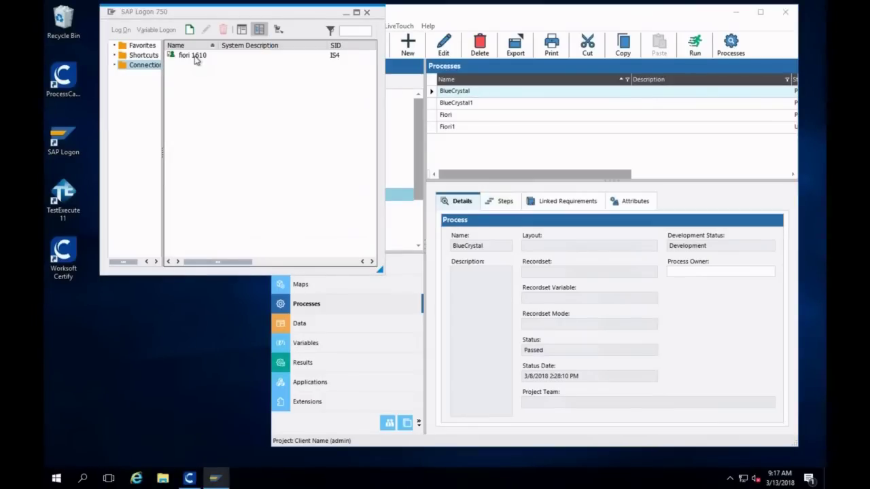
left_click(195, 56)
double_click(194, 56)
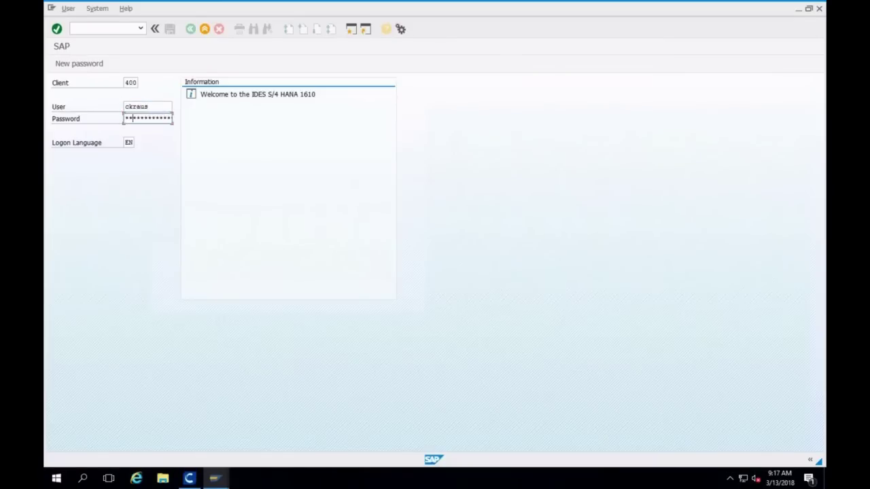
key("Return")
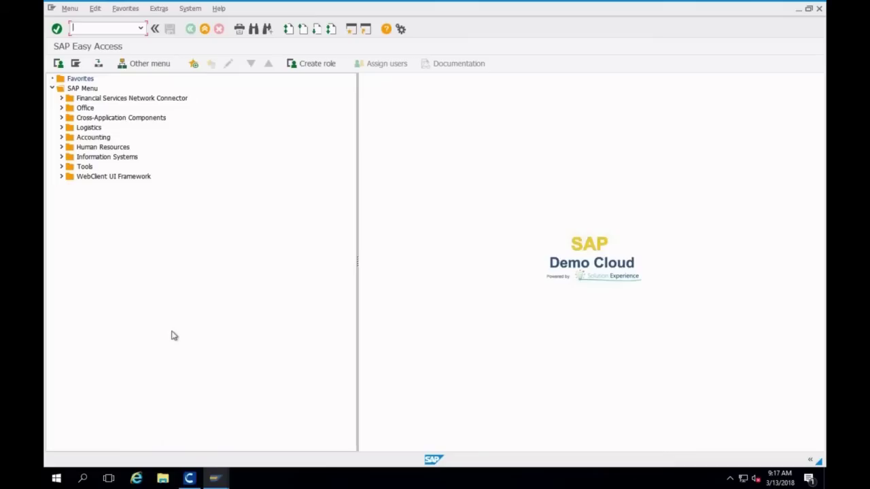
Step: In Worksoft Certify, choose New Process Using Certify Capture from the empty Processes list
mouse_move(190, 478)
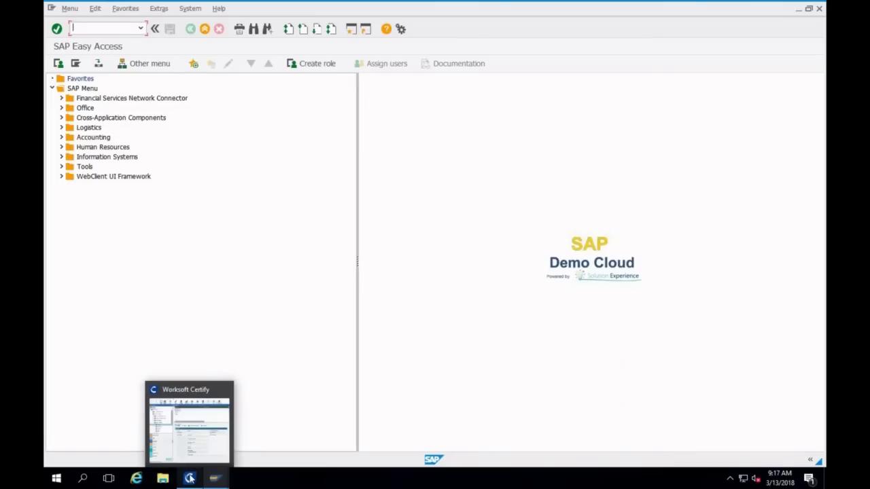
left_click(191, 479)
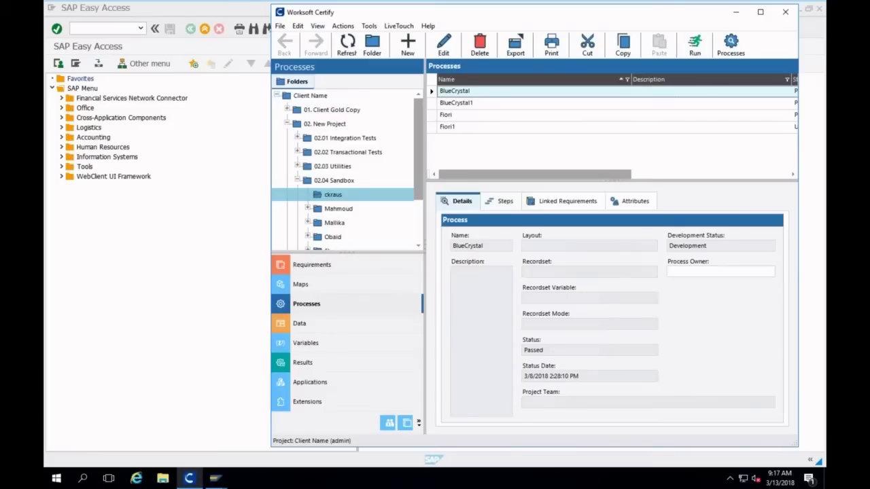
left_click(482, 147)
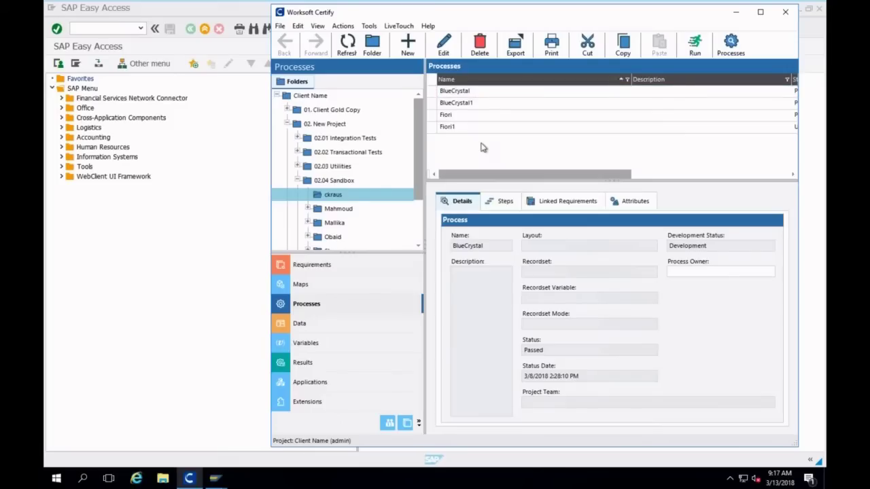
right_click(483, 147)
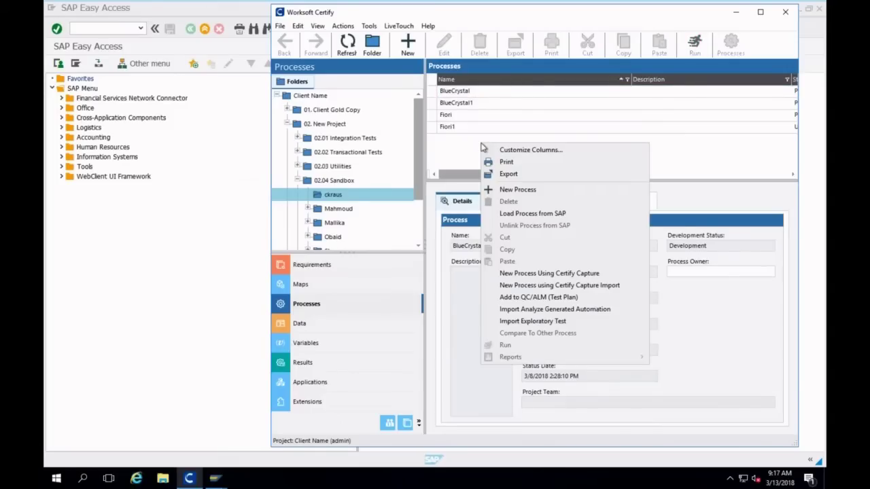
left_click(566, 273)
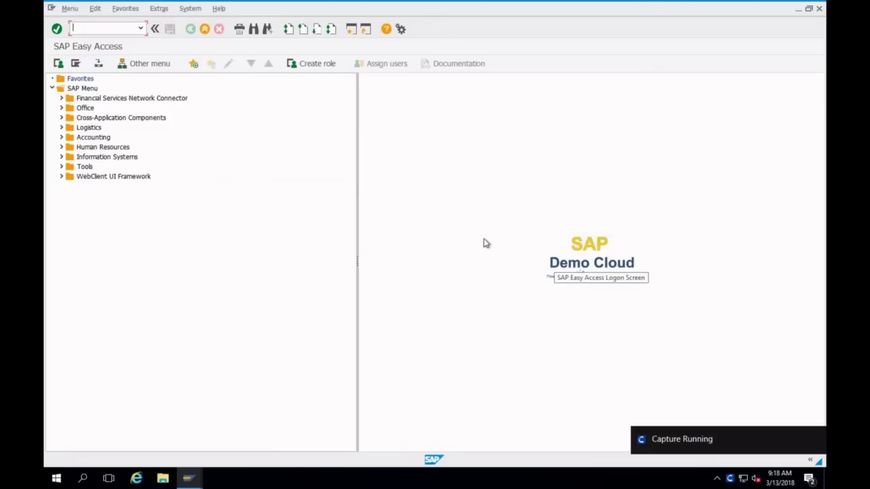
Step: Launch transaction VA01 and set the order type to OR
type("va01")
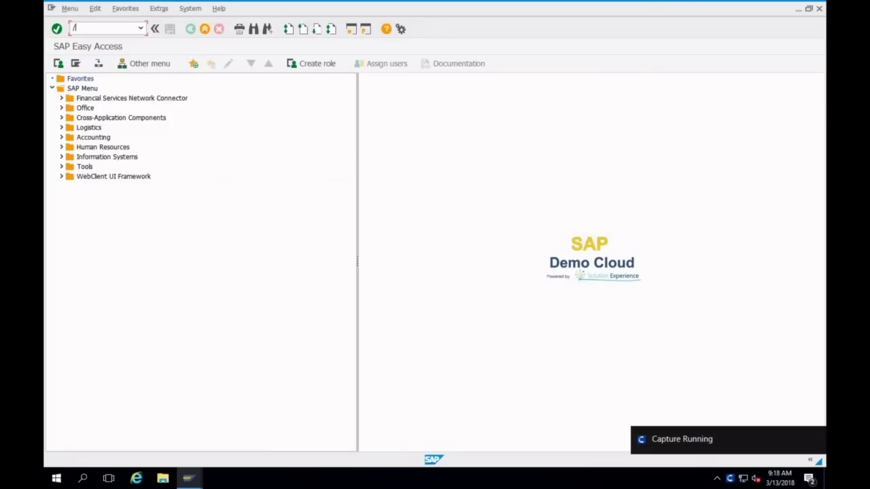
key("Return")
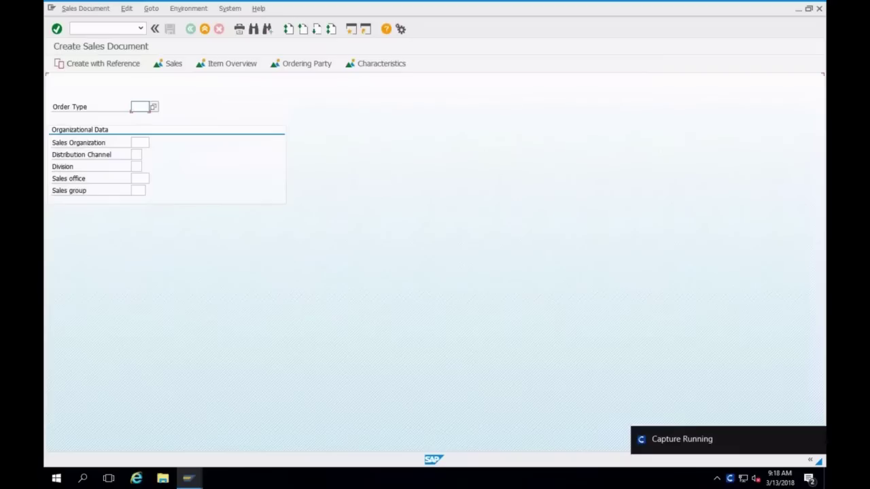
type("1710")
key("Tab")
type("1")
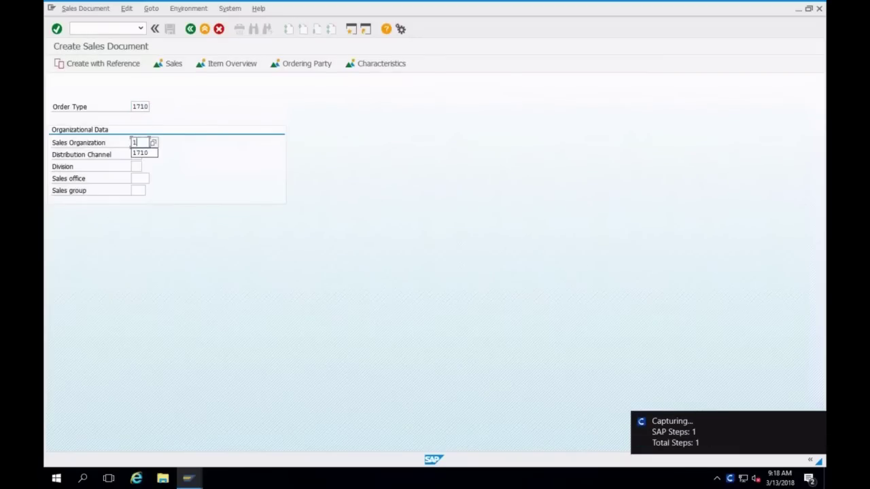
left_click(140, 107)
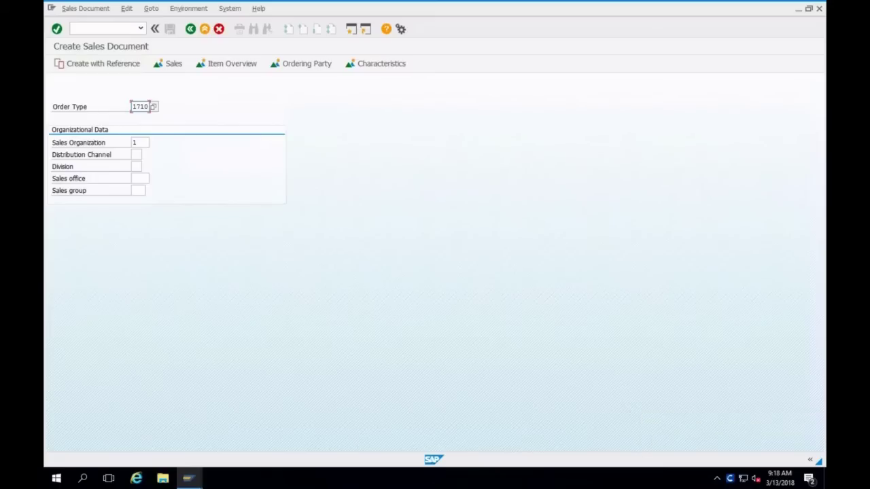
key("BackSpace")
key("BackSpace")
key("BackSpace")
key("BackSpace")
type("OR")
Step: Enter sales organization 1710, distribution channel 10 and division 00, then submit the initial data
key("Tab")
type("710")
key("Tab")
type("10")
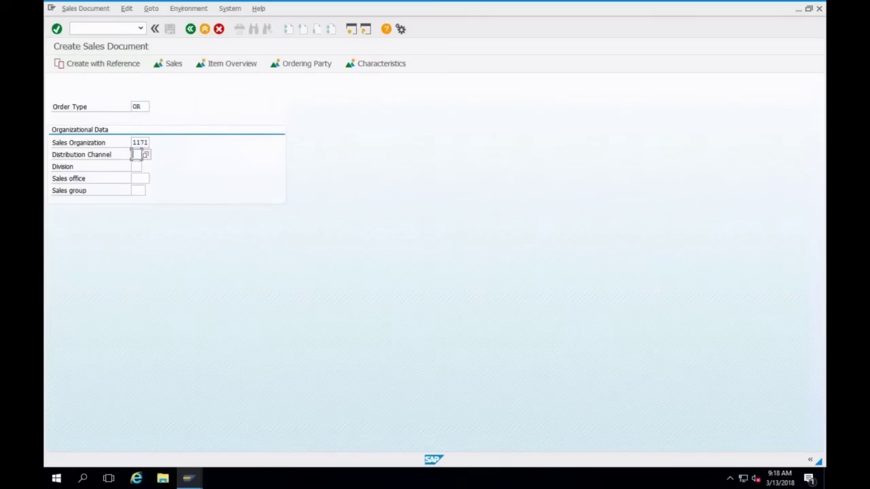
key("Tab")
type("11")
key("BackSpace")
key("BackSpace")
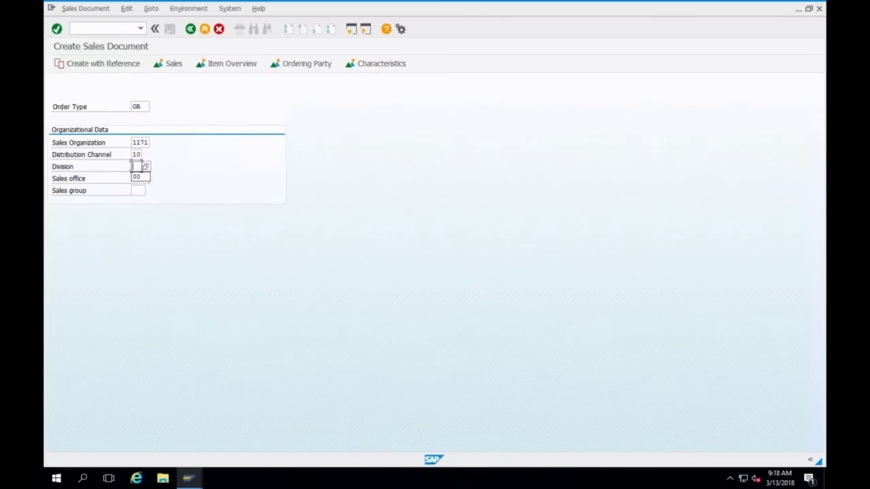
type("00")
left_click_drag(132, 142, 173, 141)
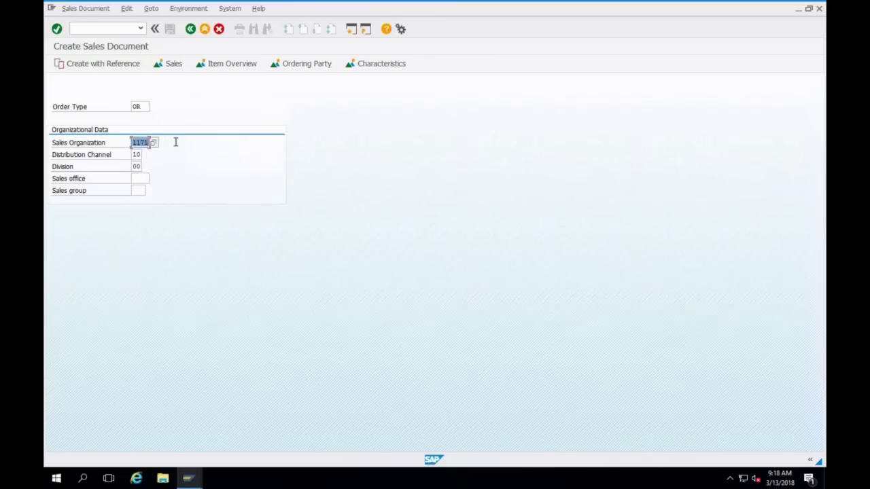
type("1710")
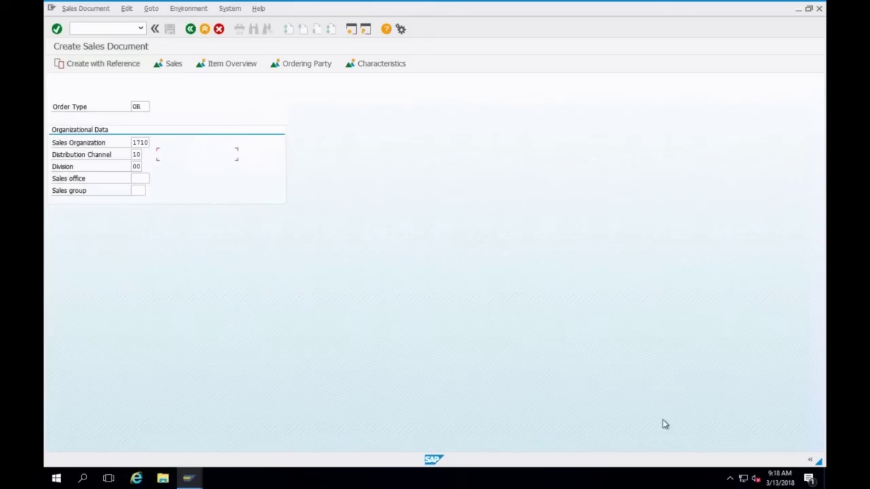
key("Return")
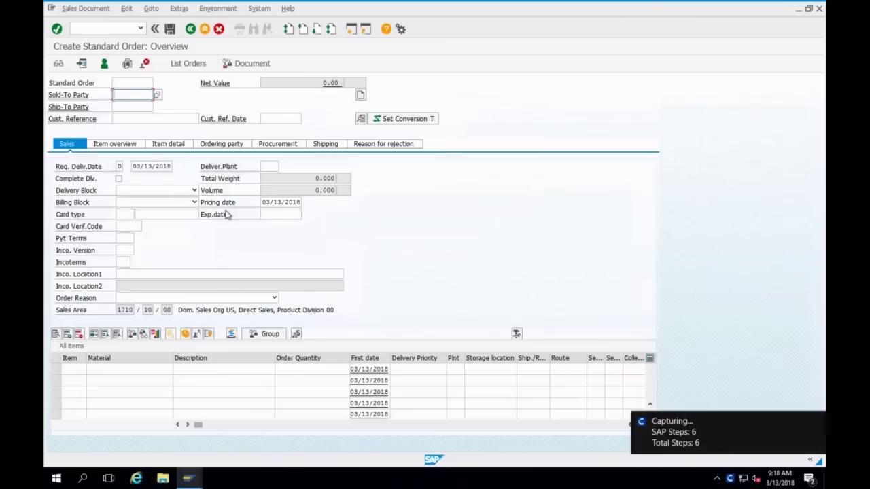
Step: Enter sold-to and ship-to party C-1000, customer reference PO123 and reference date 03/05/2018
type("C-1000")
key("Return")
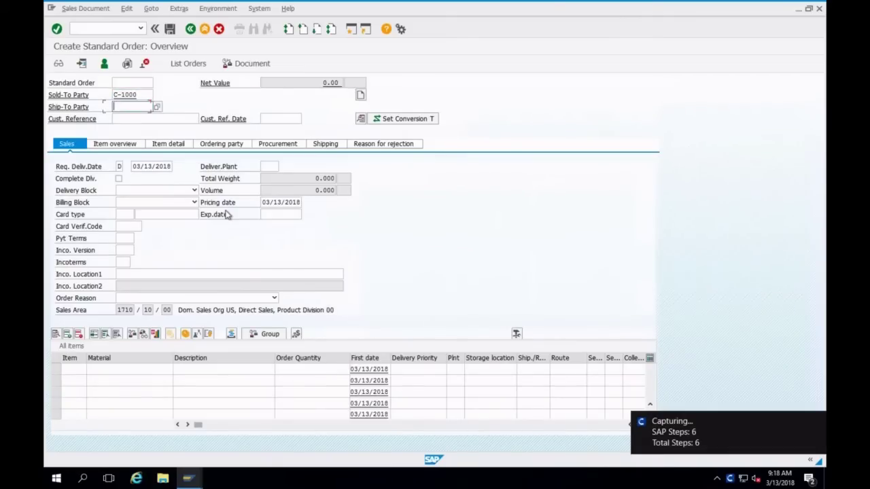
type("C-1000")
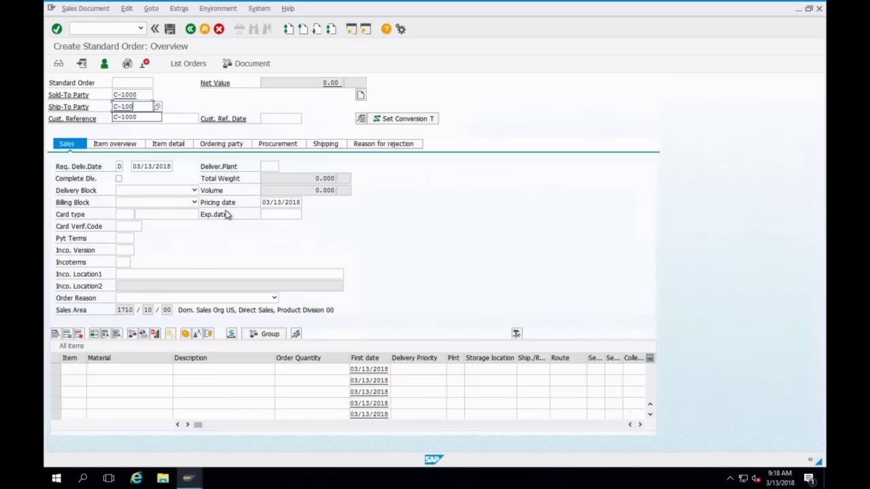
left_click(174, 120)
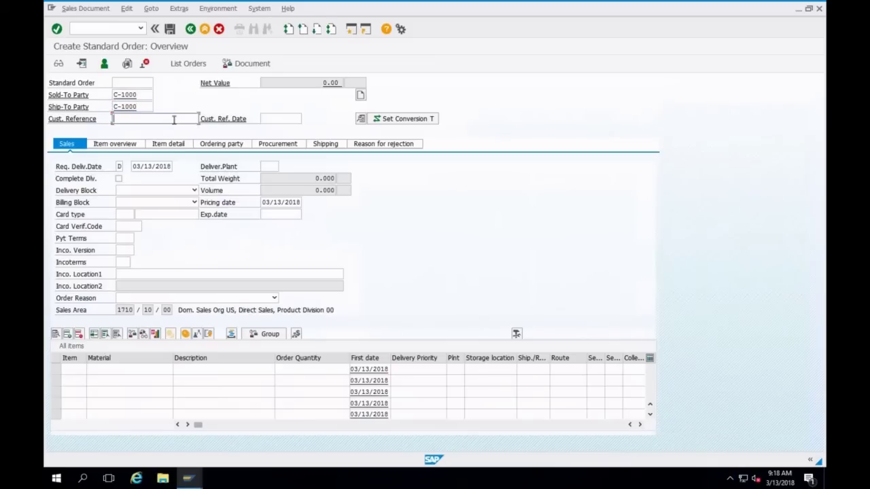
type("PO123")
left_click(270, 119)
type("03")
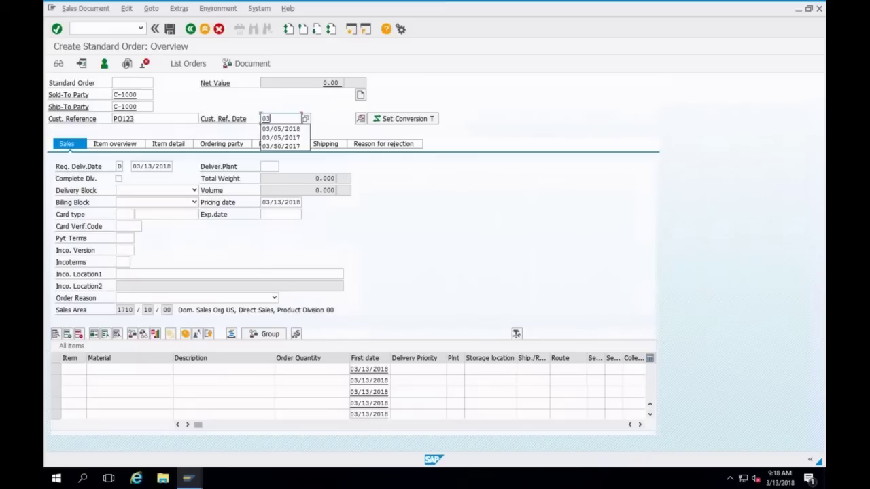
type("/05/2018")
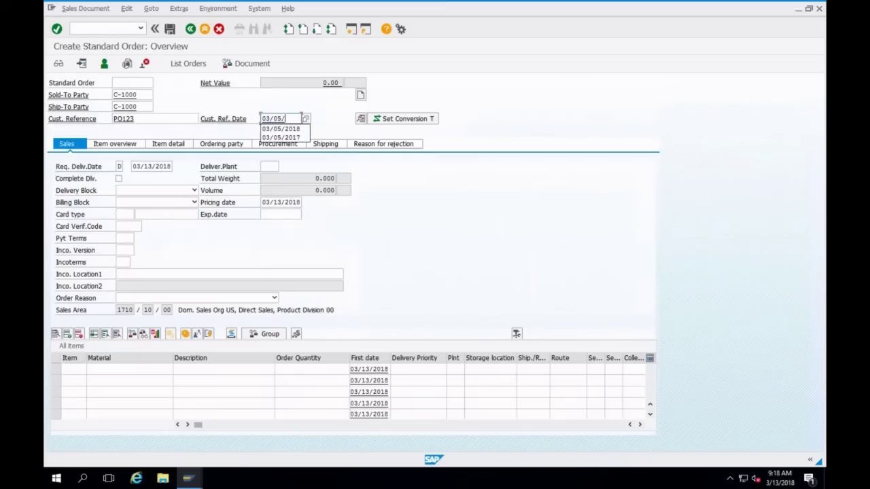
Step: Add item one for material TG22 with quantity 1
left_click(110, 368)
type("TG22")
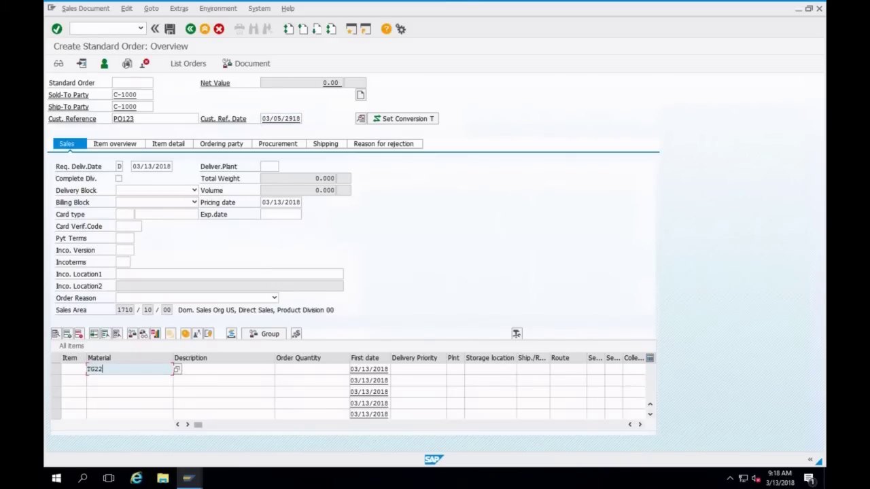
left_click(297, 369)
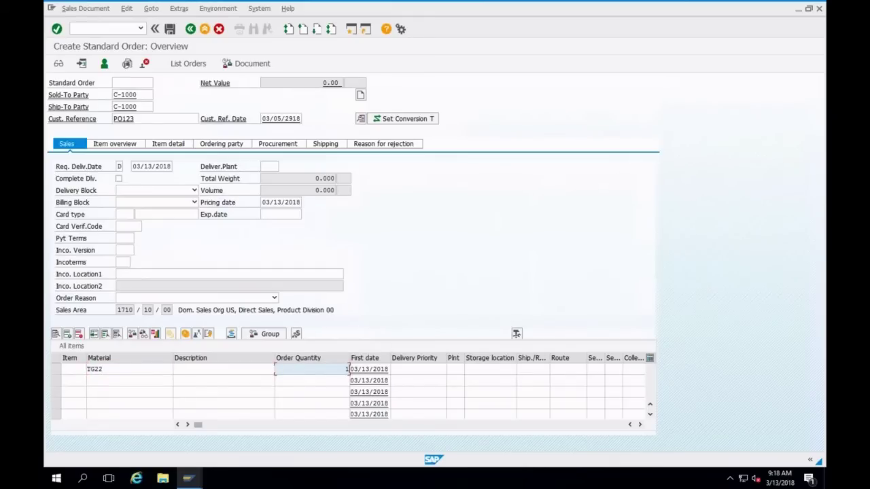
type("1")
key("Return")
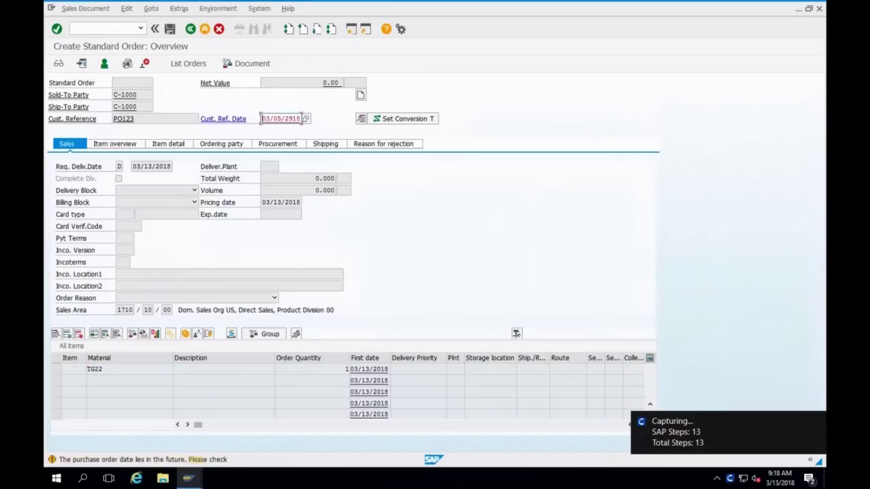
Step: Correct the reference date year to 2018 and have the order validated
left_click(292, 119)
key("BackSpace")
type("0")
key("Delete")
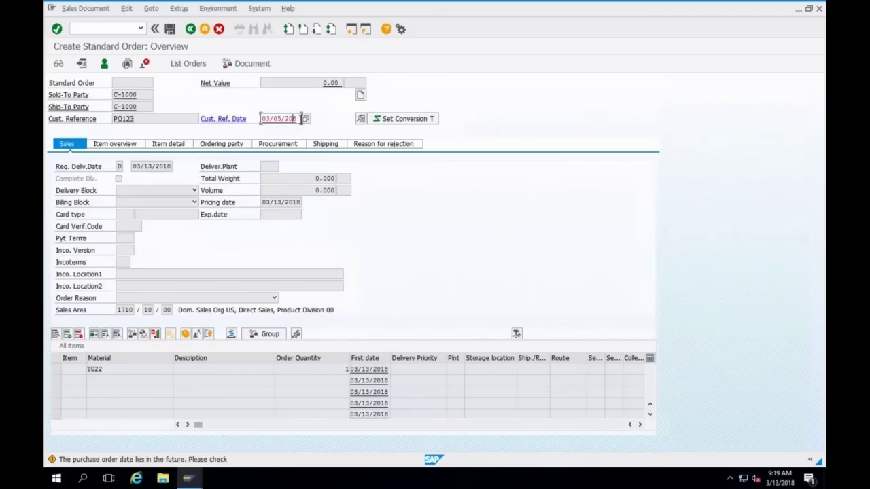
type("1")
key("Return")
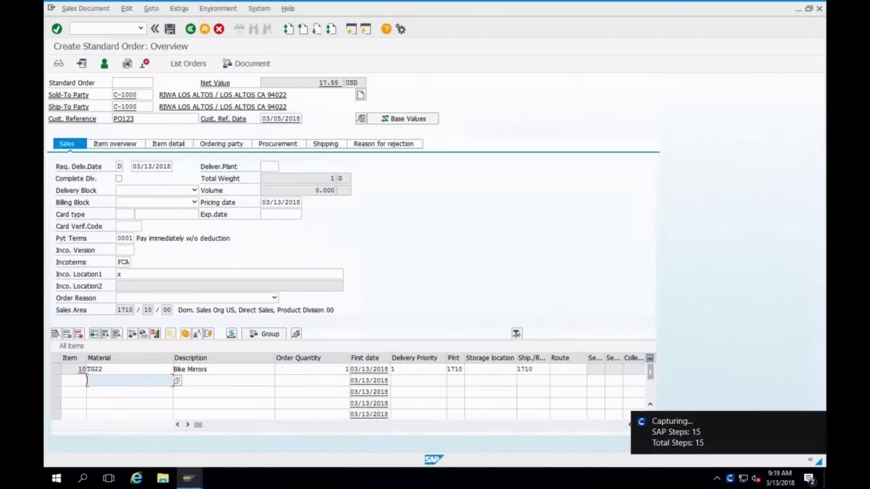
Step: Save the standard order and capture its status bar confirmation as a verification step
left_click(170, 29)
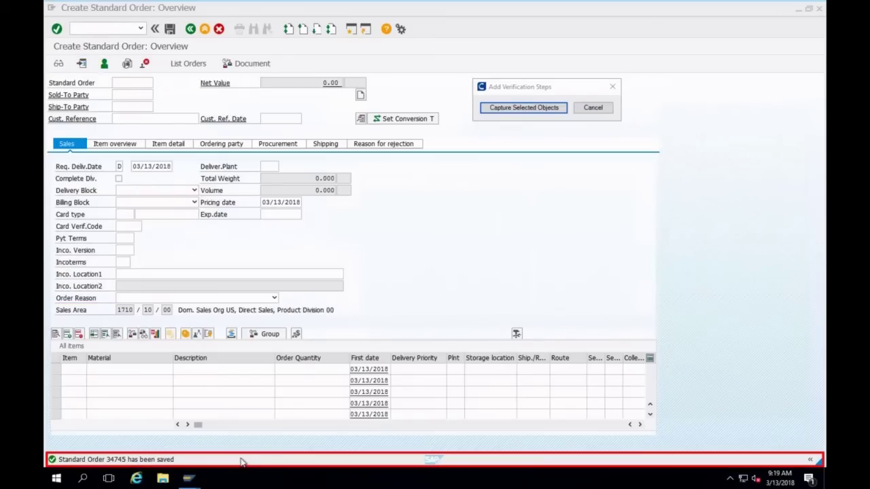
left_click(523, 108)
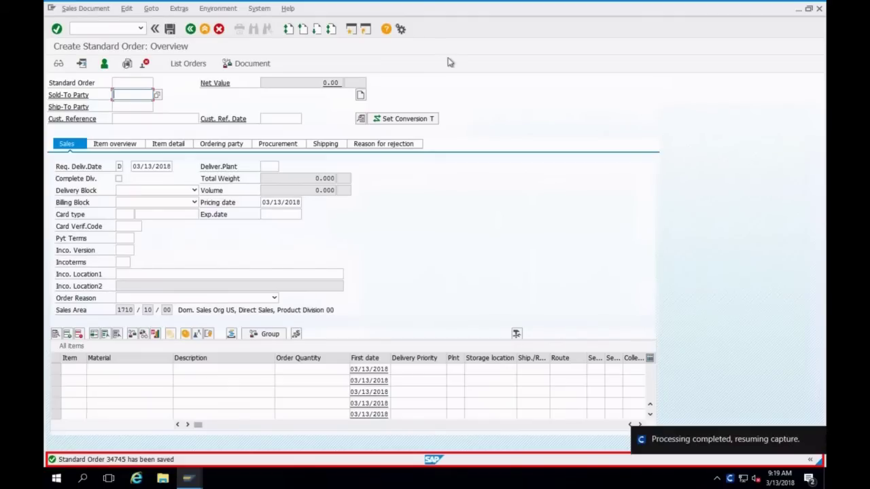
Step: Run /nVL01N with shipping point 1710 and selection date 03/15/2018
left_click(102, 29)
type("/nVL01N")
key("Return")
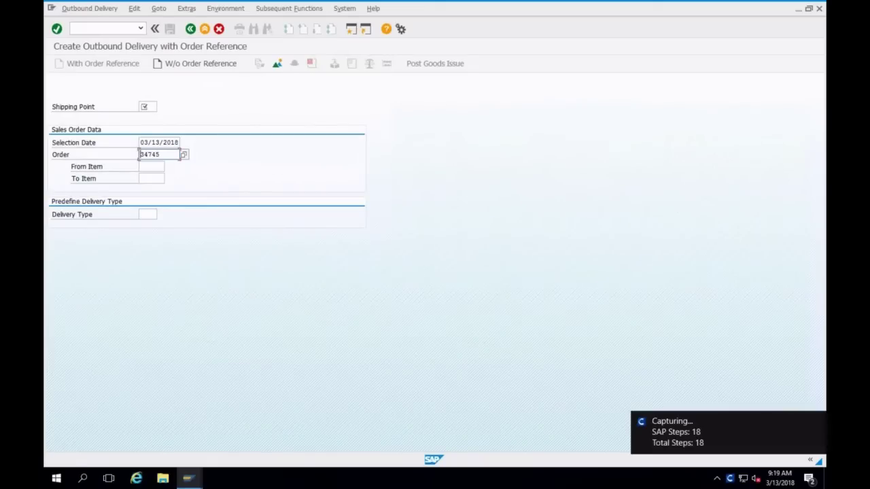
left_click(150, 107)
type("1710")
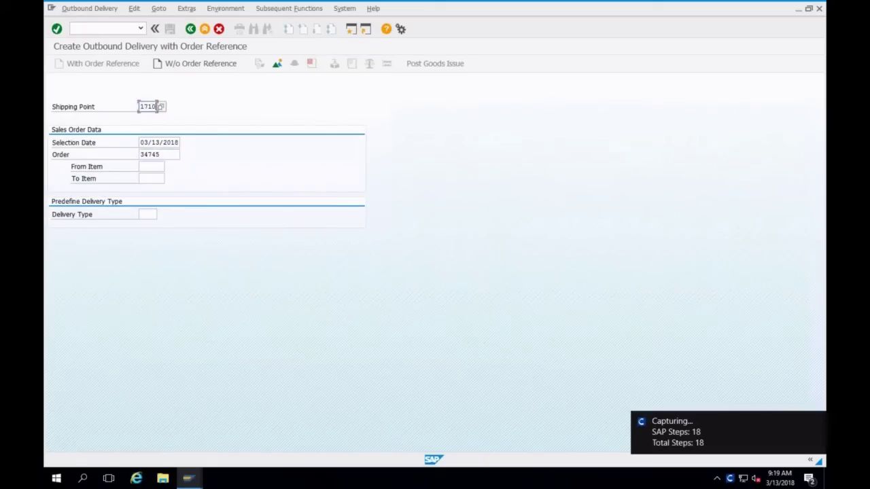
key("Tab")
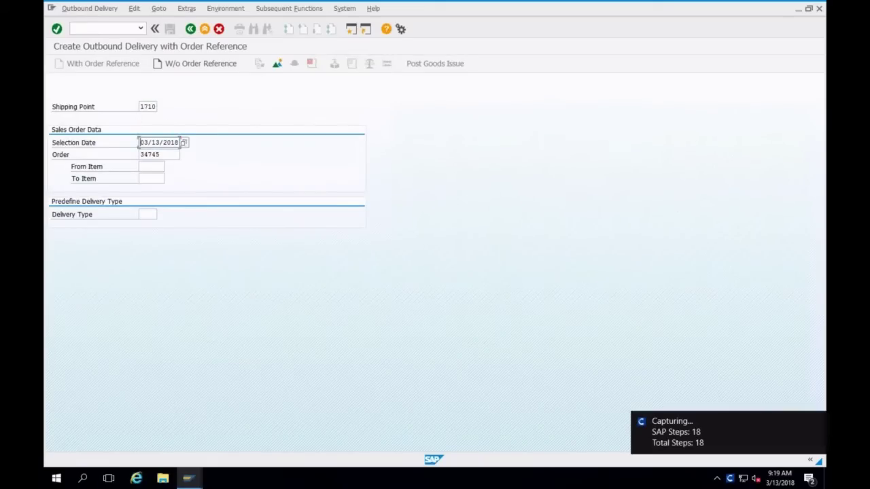
key("Right")
key("Right")
key("Right")
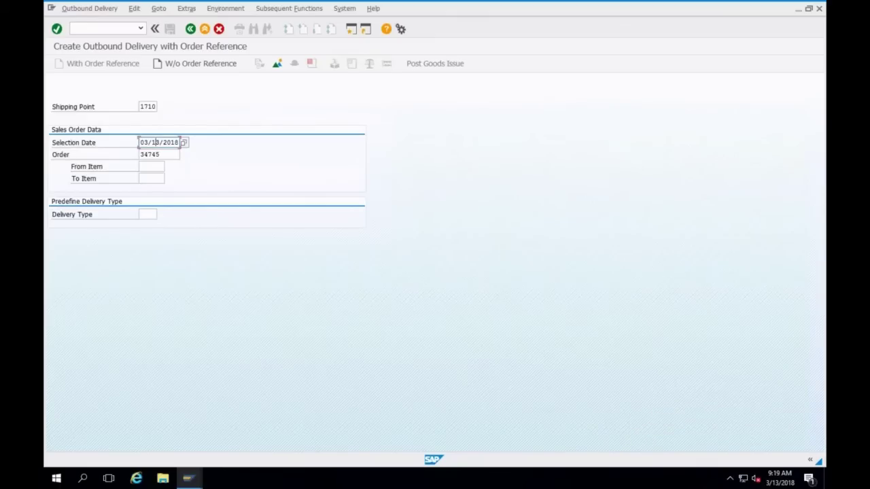
type("5")
key("Right")
key("Right")
key("Right")
key("Right")
key("Tab")
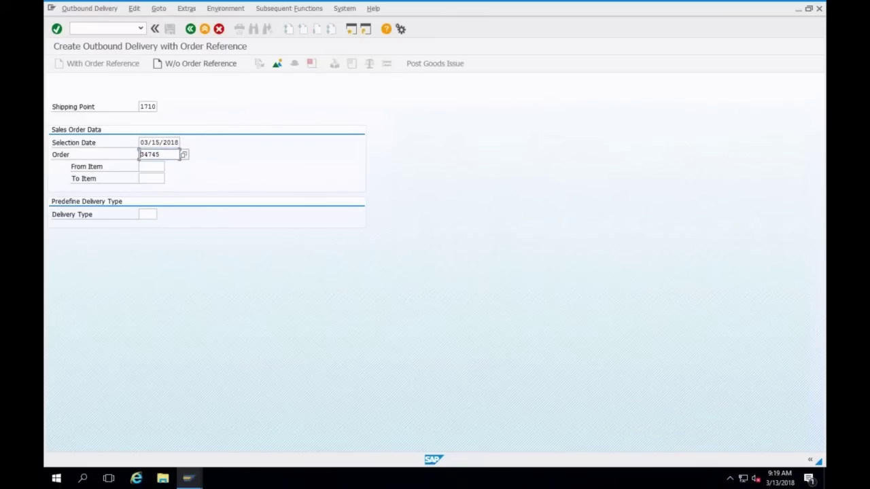
Step: Submit the sales order reference and save the outbound delivery
left_click(148, 154)
key("Right")
key("Right")
key("Right")
key("Return")
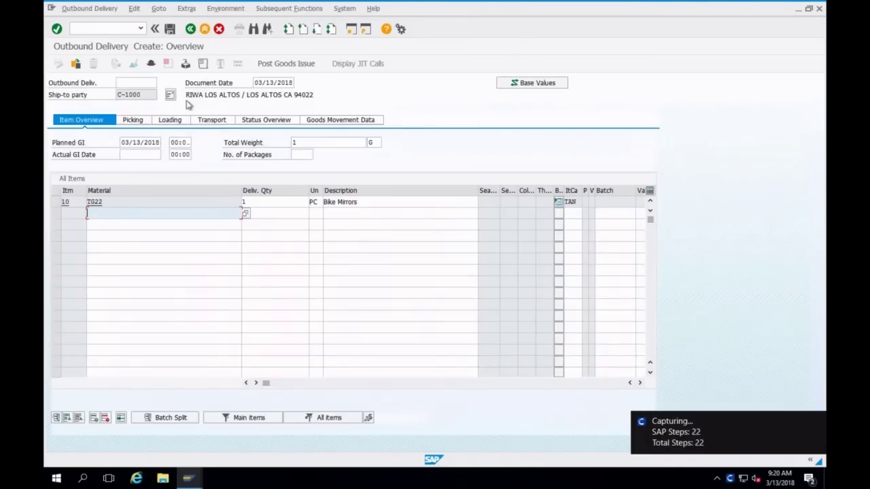
left_click(170, 30)
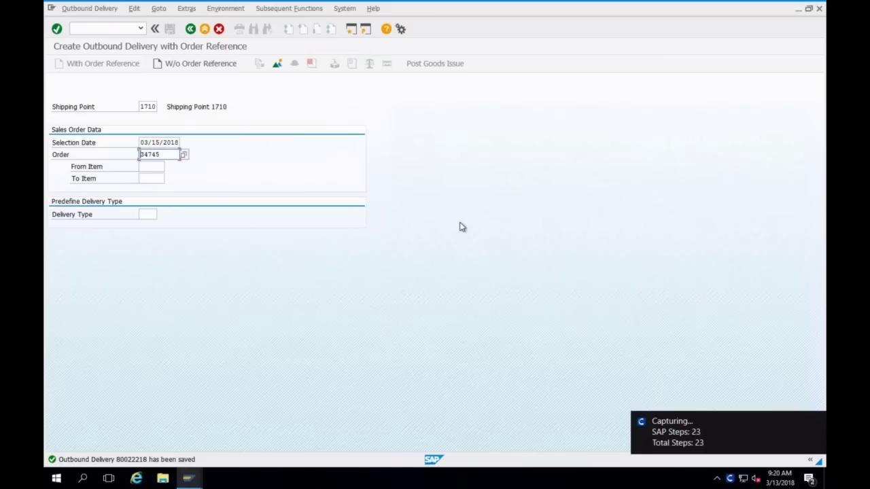
left_click(817, 423)
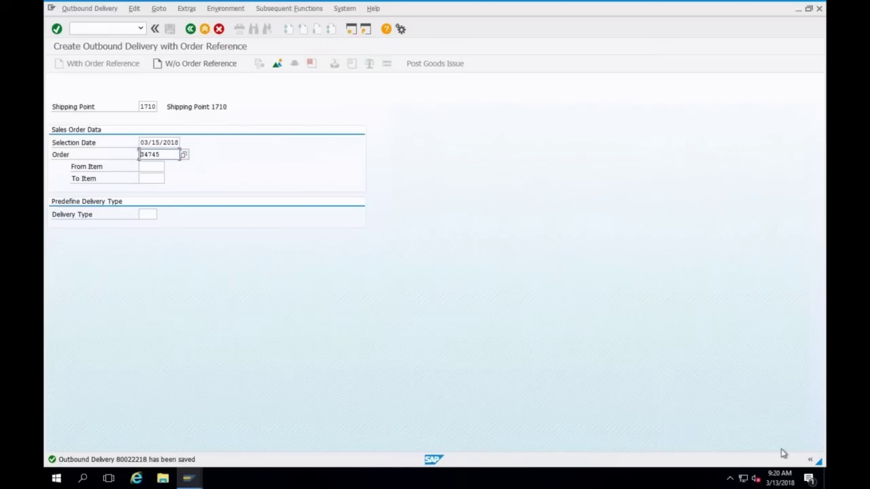
left_click(731, 480)
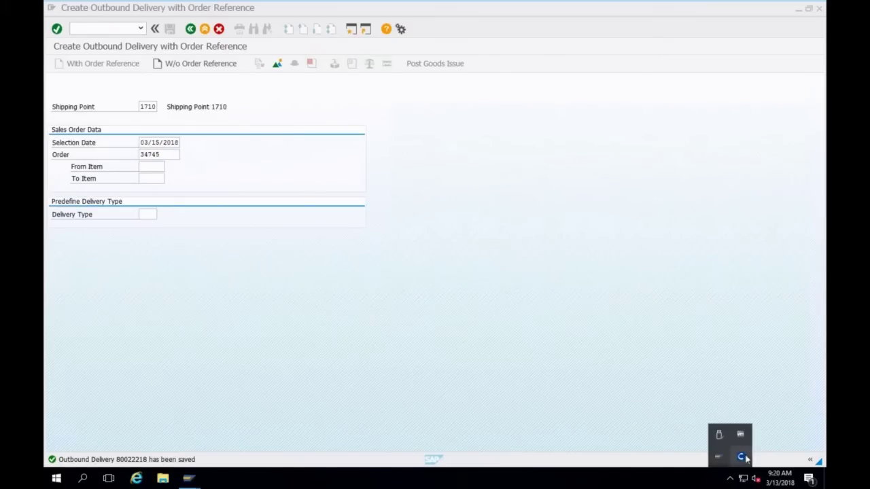
Step: End Certify Capture and import the recording as process BlueCrytal3
right_click(742, 458)
left_click(704, 384)
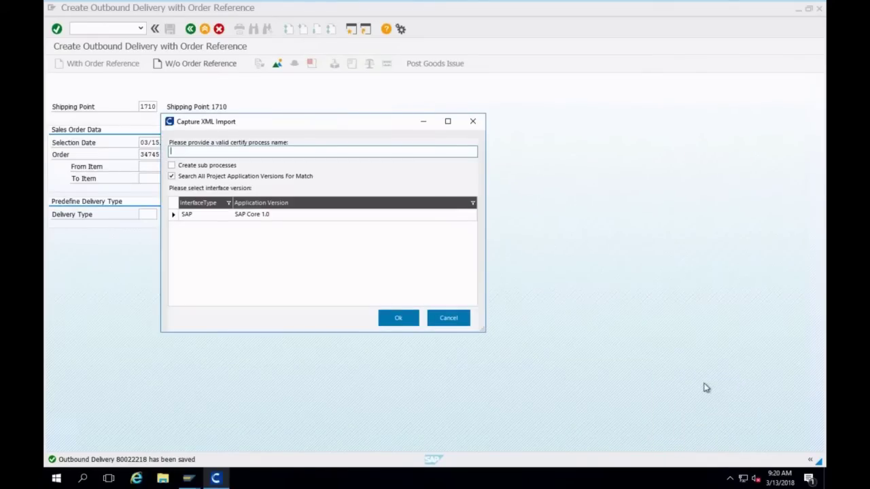
type("BlueCrytal3")
left_click(399, 317)
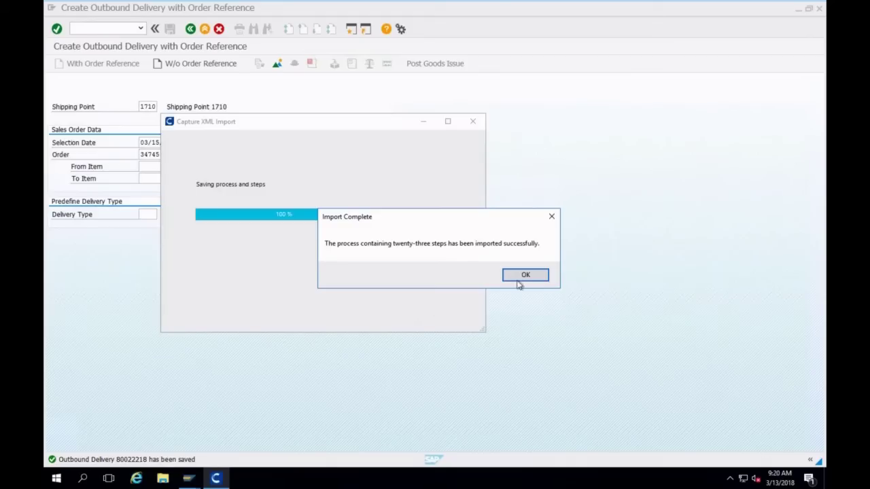
left_click(524, 276)
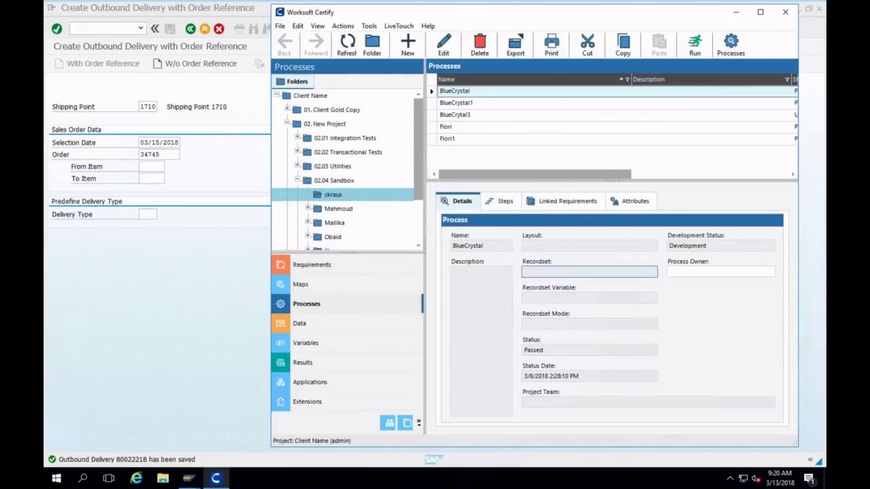
Step: Open BlueCrytal3 in an enlarged Edit Process window and show its Steps list
left_click(479, 120)
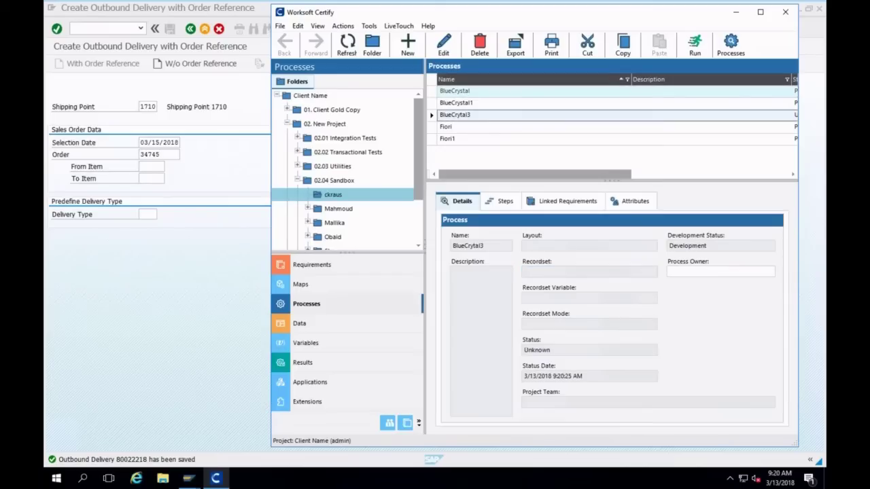
double_click(480, 115)
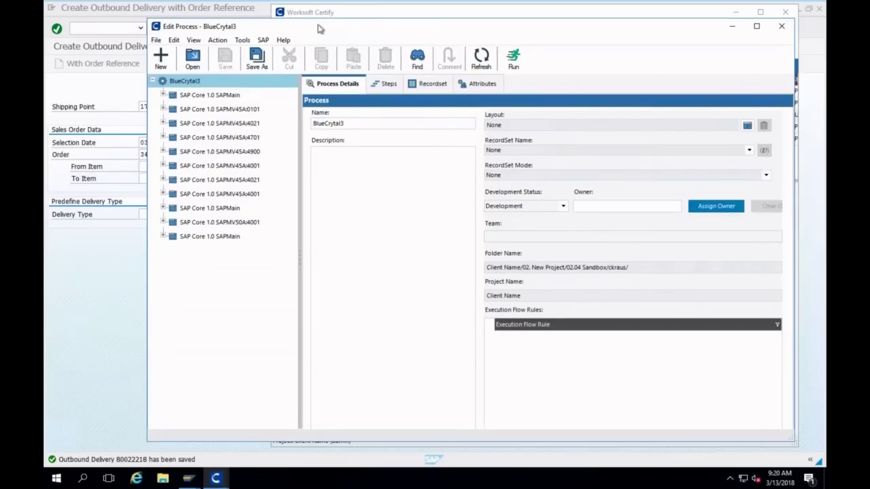
left_click_drag(321, 27, 239, 19)
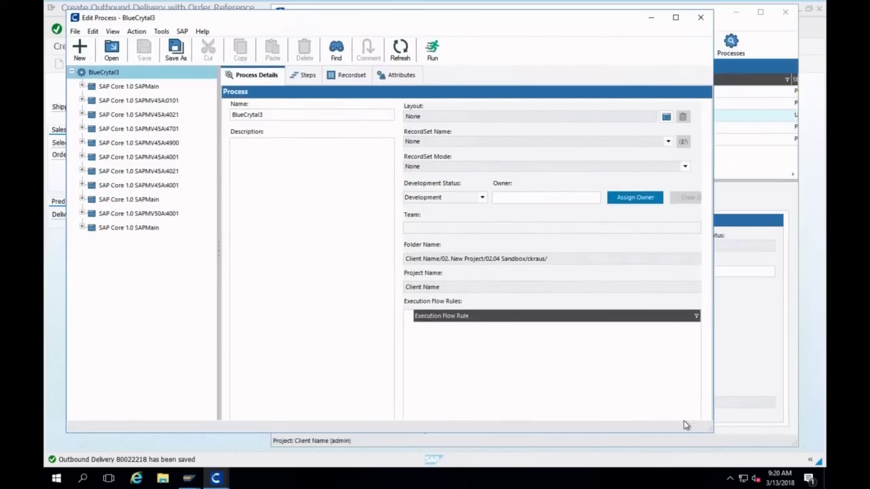
left_click_drag(685, 425, 790, 448)
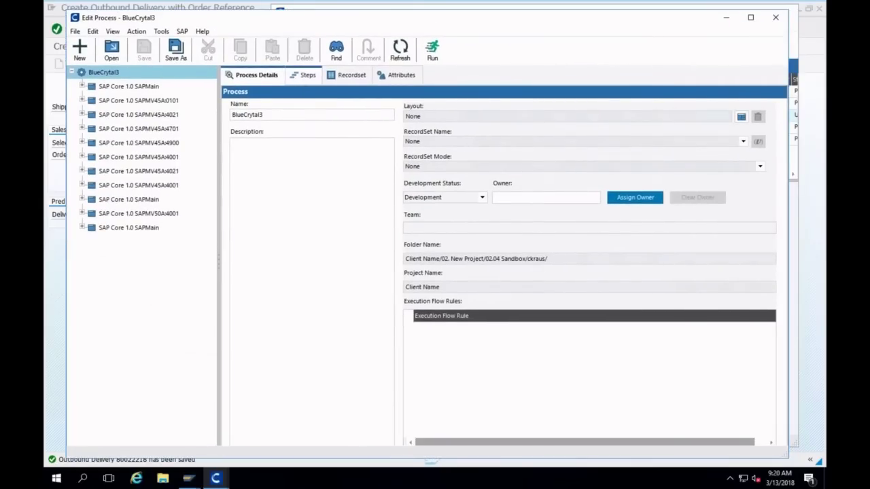
left_click(303, 75)
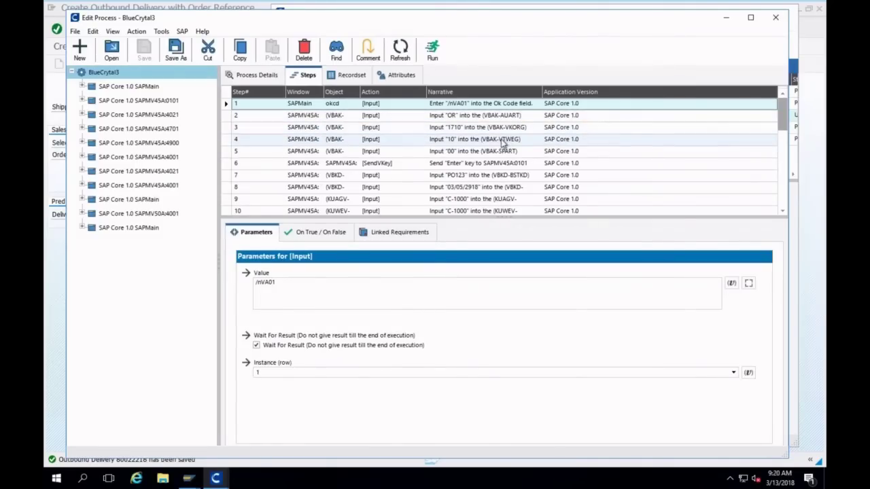
scroll(485, 137, "down", 1)
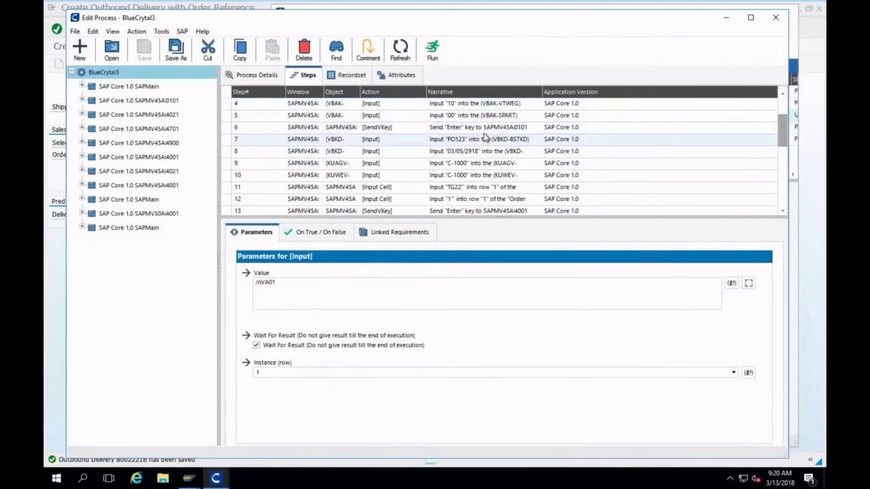
scroll(484, 137, "up", 1)
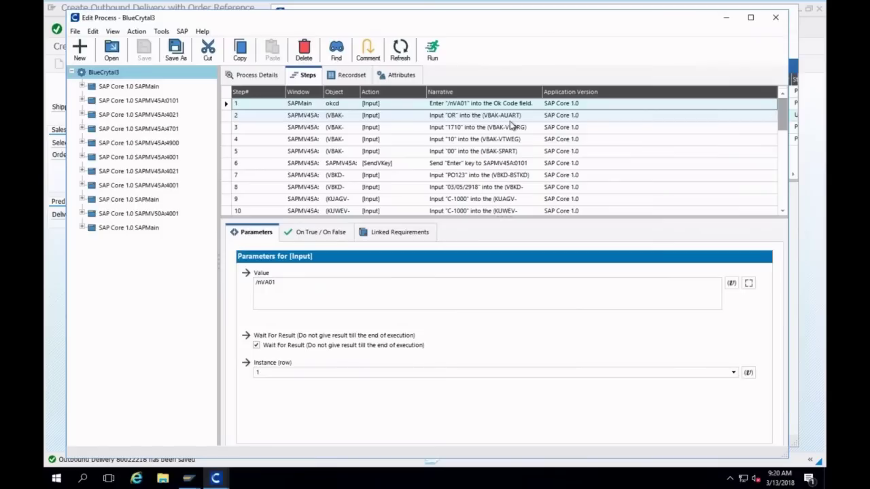
left_click(510, 120)
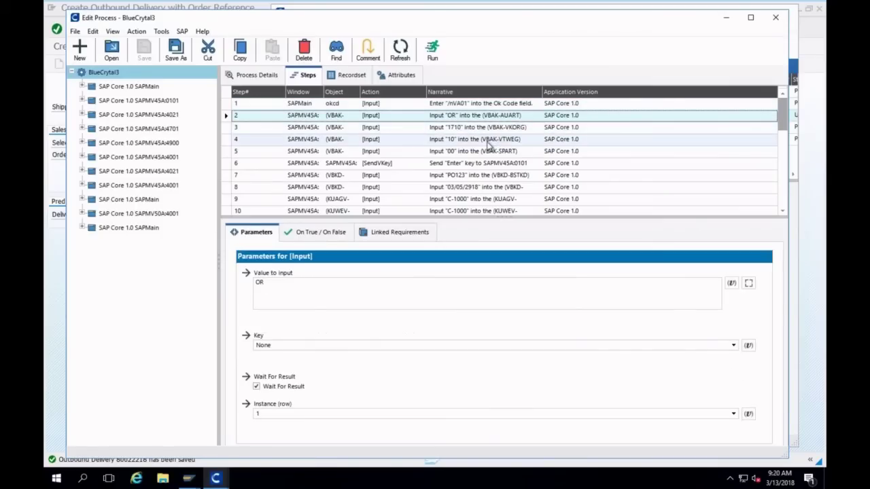
left_click(501, 193)
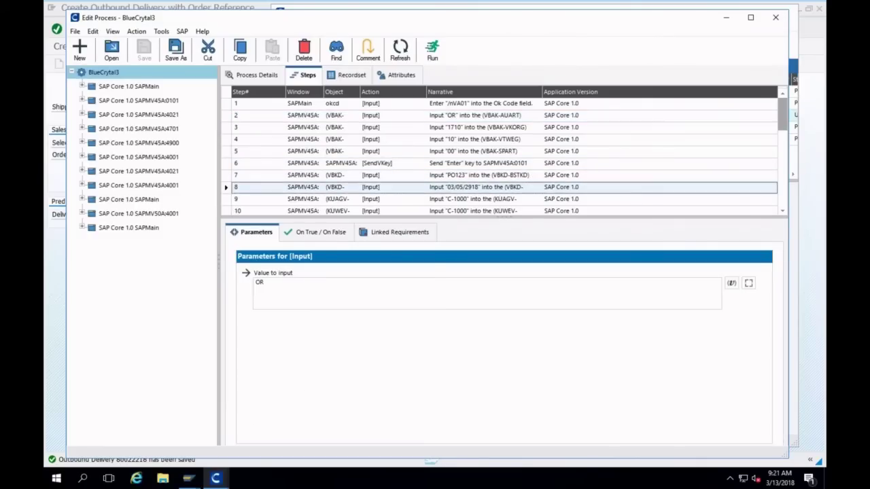
left_click(280, 281)
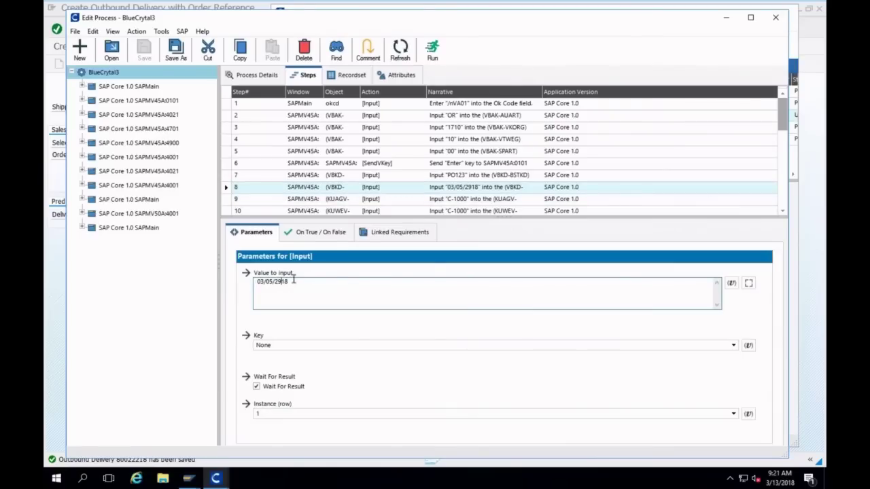
key("BackSpace")
type("0")
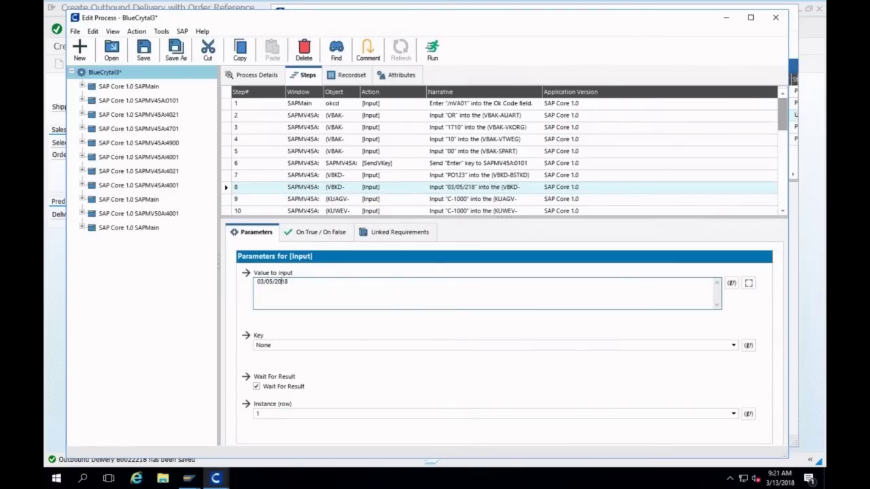
left_click(476, 199)
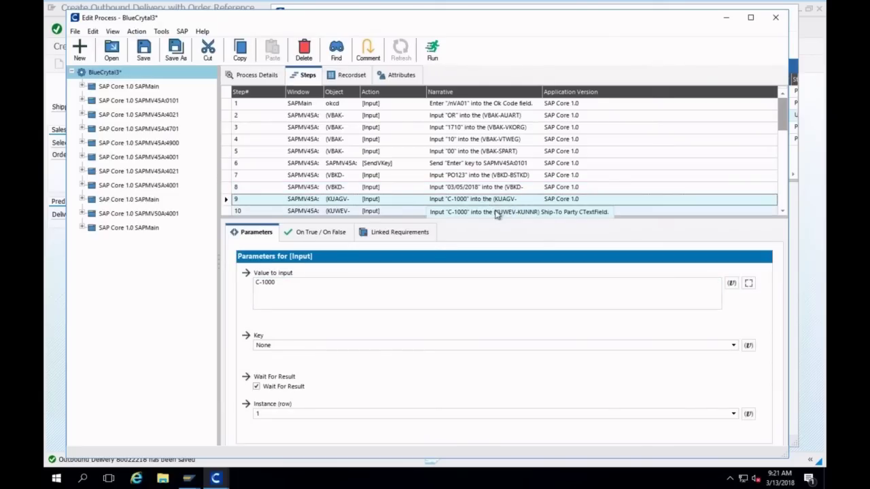
scroll(783, 215, "down", 1)
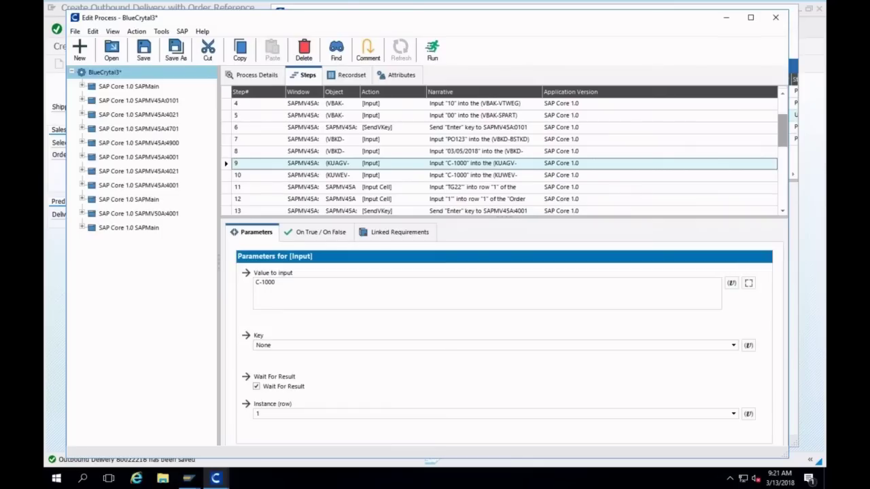
scroll(506, 156, "down", 2)
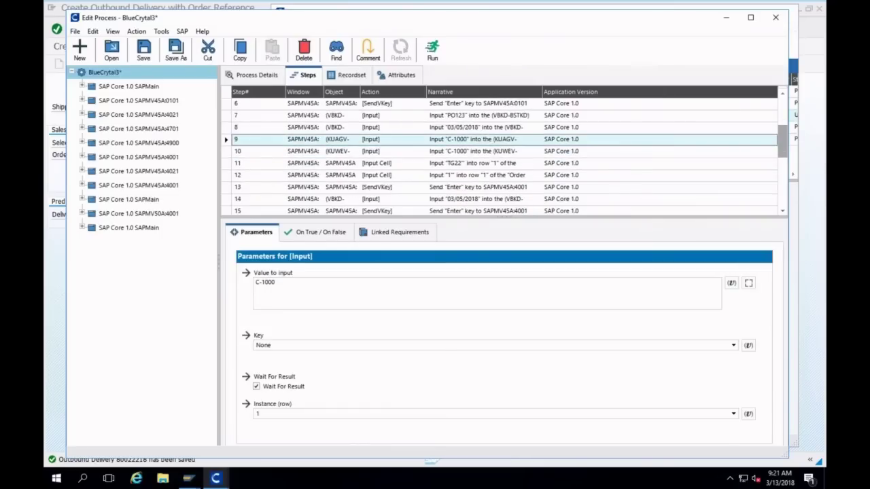
scroll(506, 156, "down", 1)
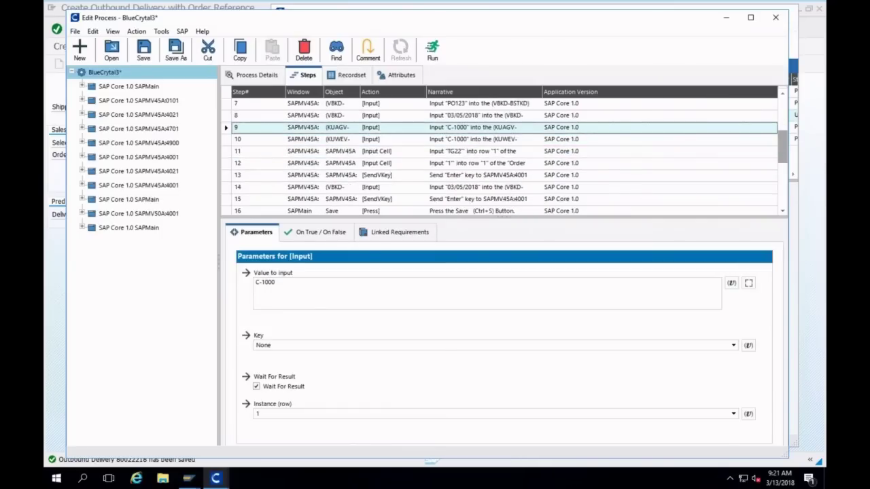
Step: Delete step 14, the 03/05/2018 reference date input
right_click(516, 189)
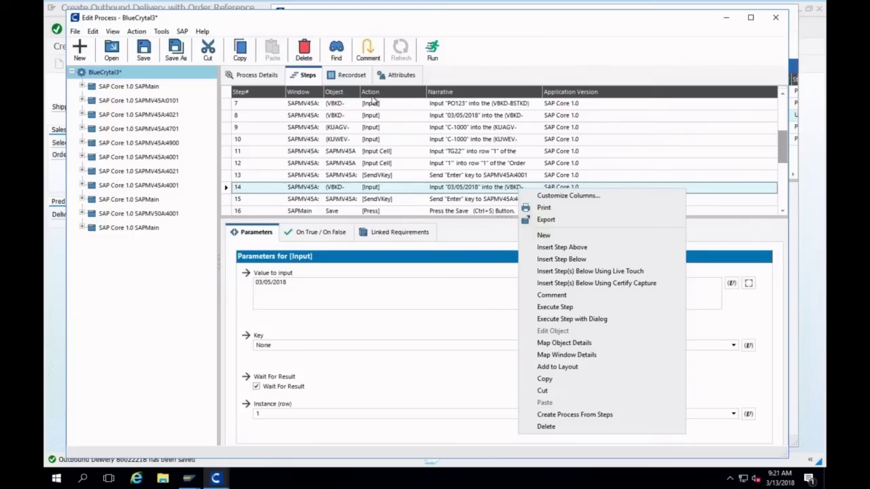
left_click(304, 50)
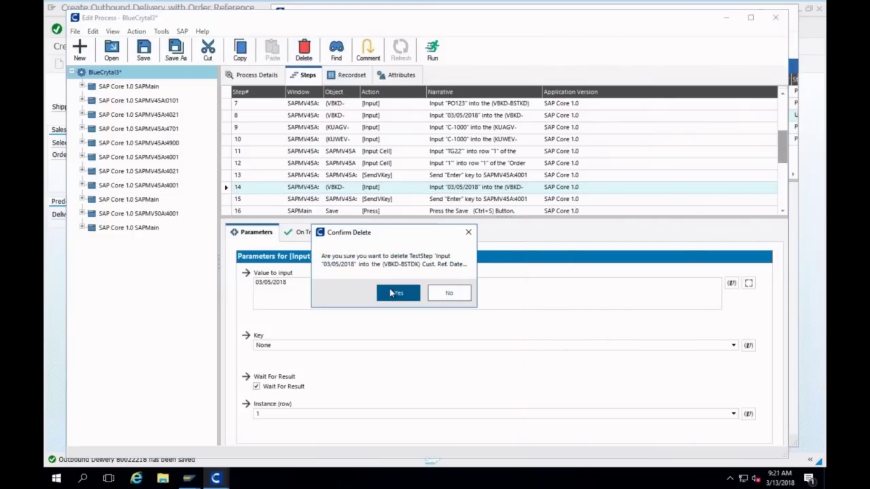
left_click(399, 292)
Step: Delete the extra Send Enter step now at position 14
scroll(505, 200, "up", 1)
left_click(505, 200)
scroll(505, 200, "up", 1)
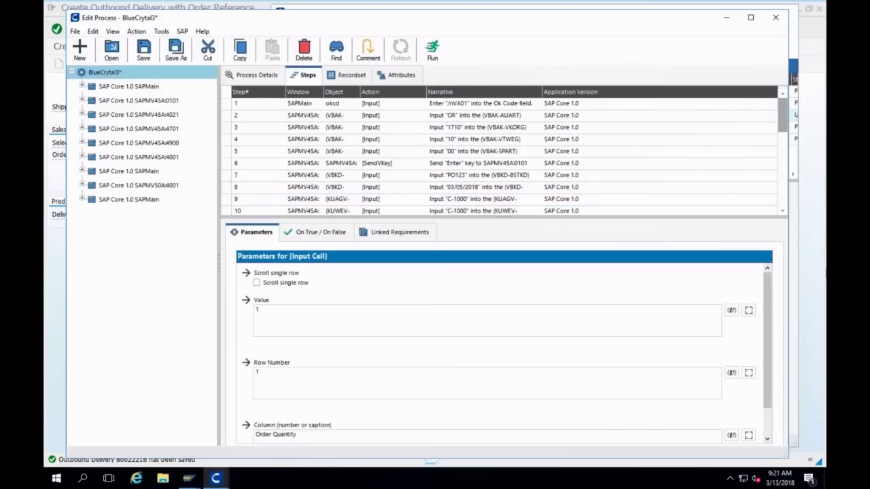
scroll(506, 156, "down", 6)
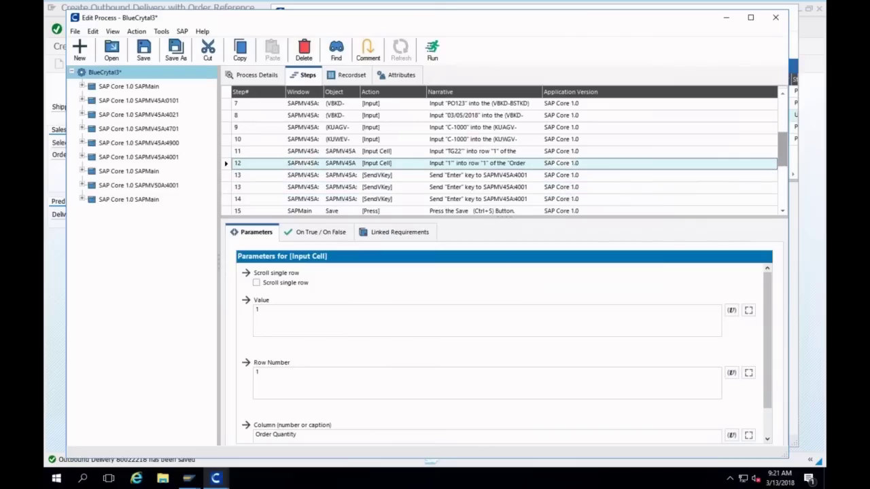
left_click(514, 191)
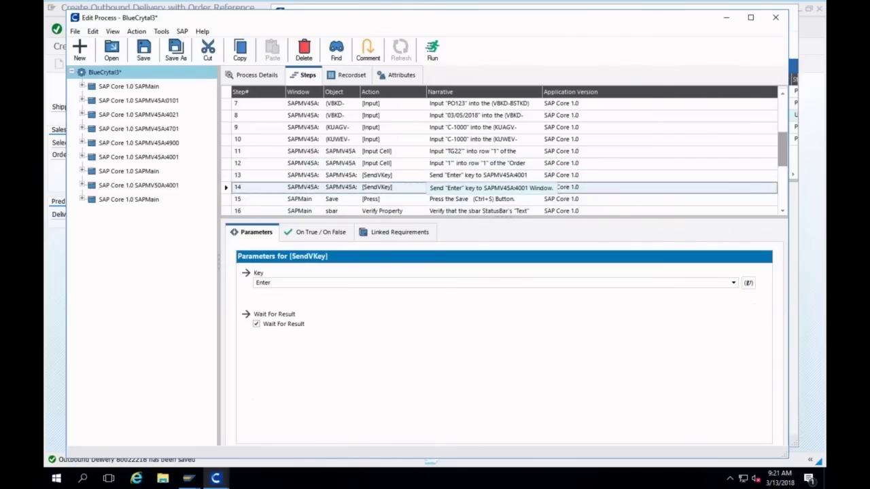
left_click(304, 49)
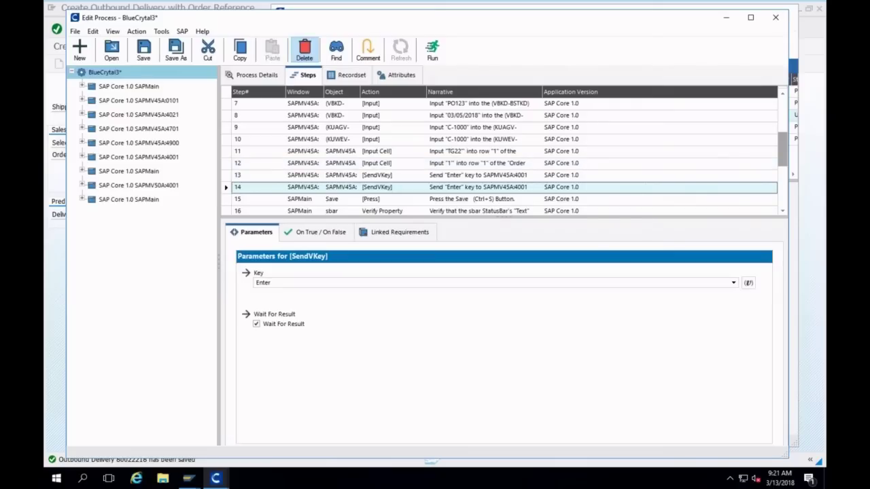
left_click(398, 293)
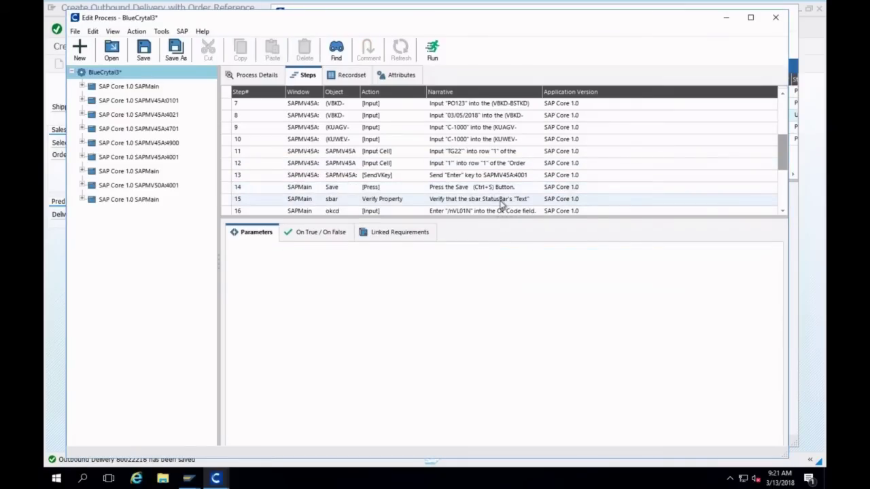
Step: Set step 15's action to [Store Parameter], index 2, storing into the Order Number variable
left_click(524, 199)
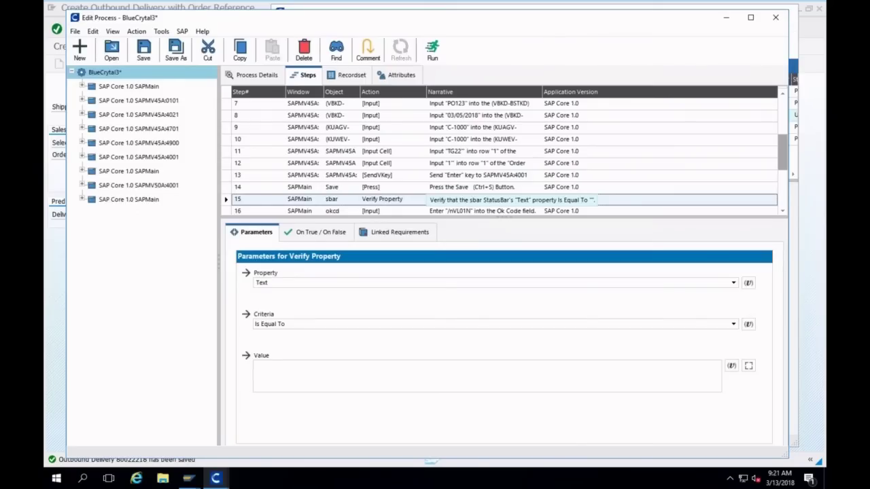
left_click(416, 199)
left_click(421, 199)
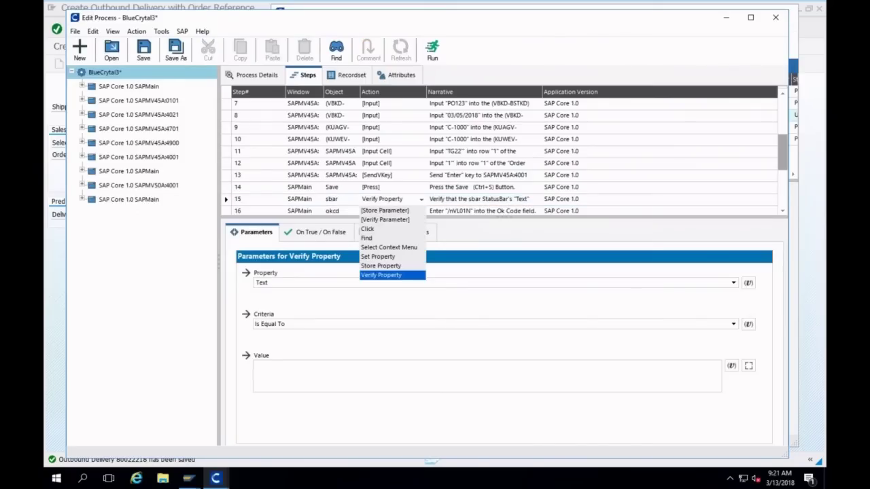
left_click(385, 210)
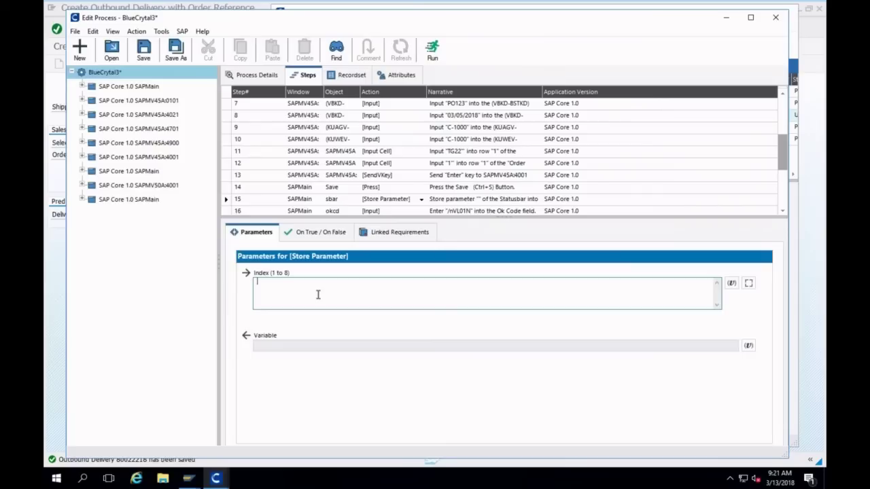
type("2")
left_click(748, 345)
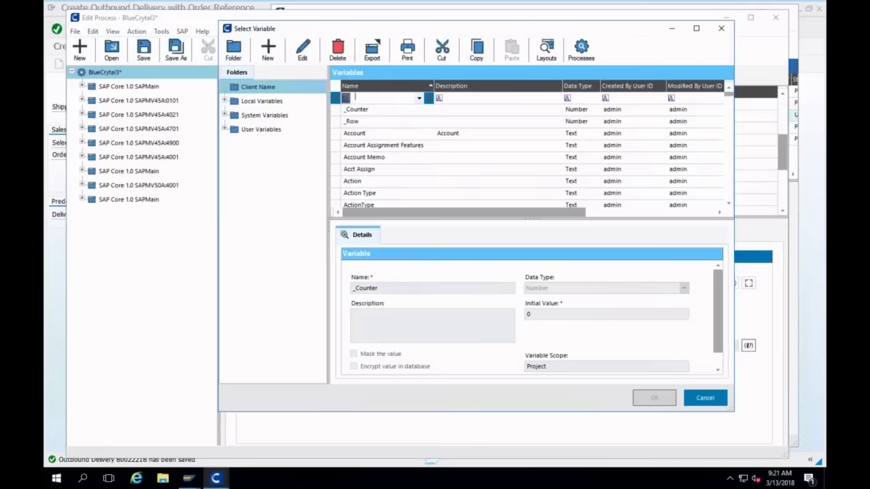
type("or")
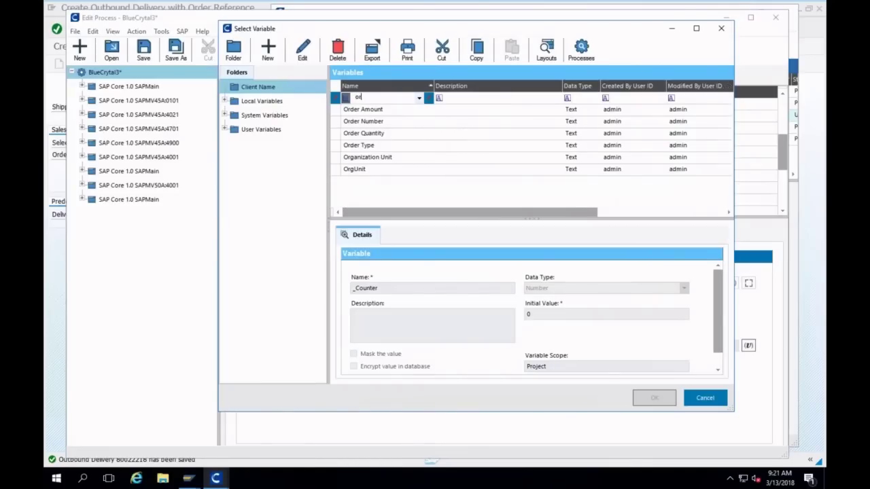
type("der")
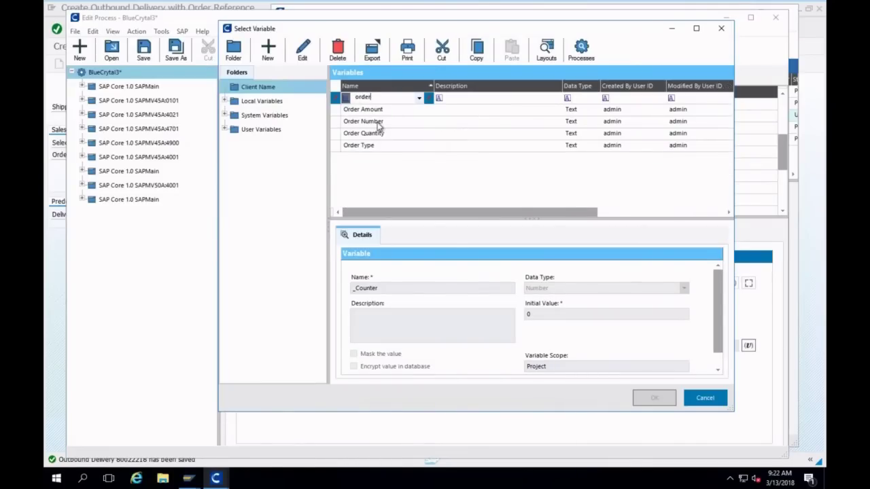
left_click(381, 123)
left_click(651, 398)
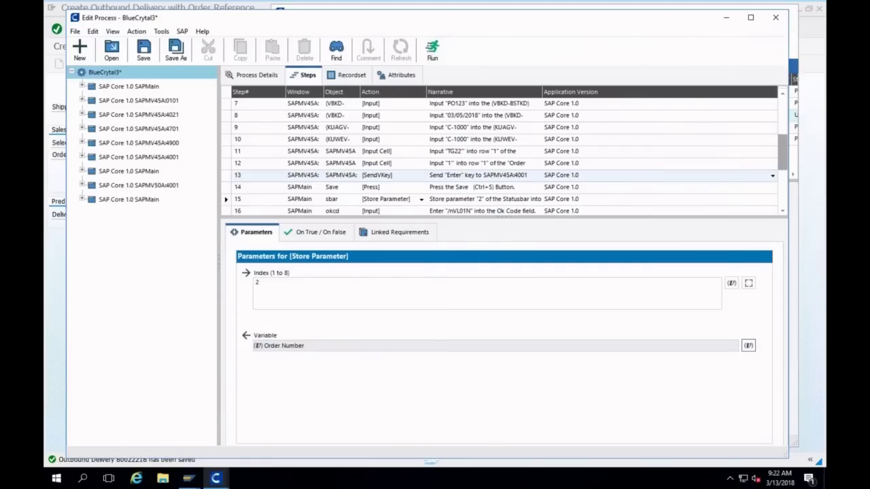
scroll(503, 156, "down", 5)
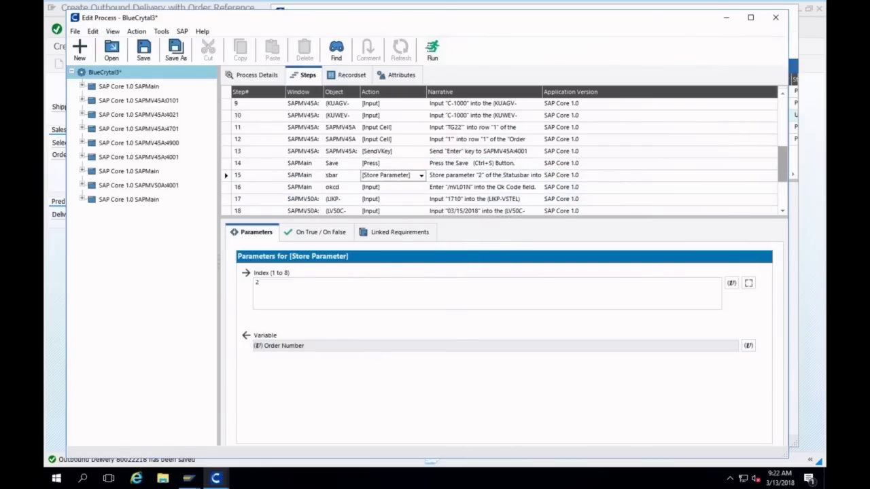
scroll(503, 156, "down", 1)
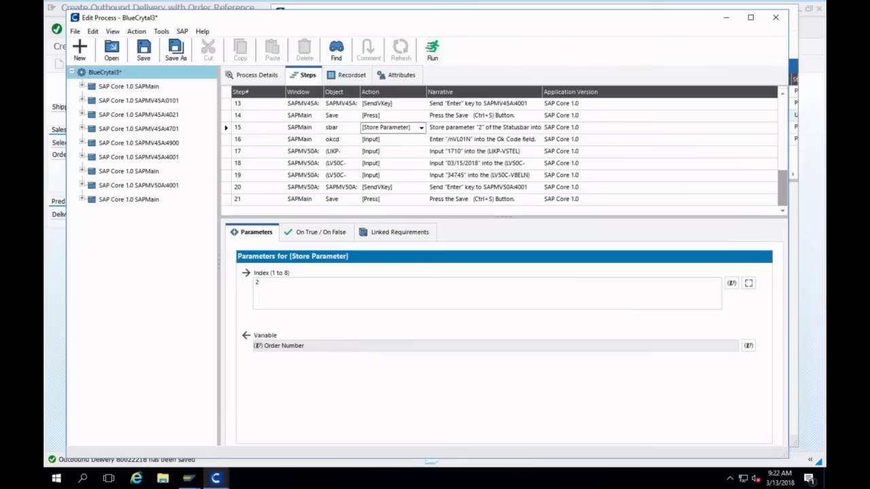
Step: Make step 19 input the Order Number variable instead of 34745, then save the process
left_click(513, 175)
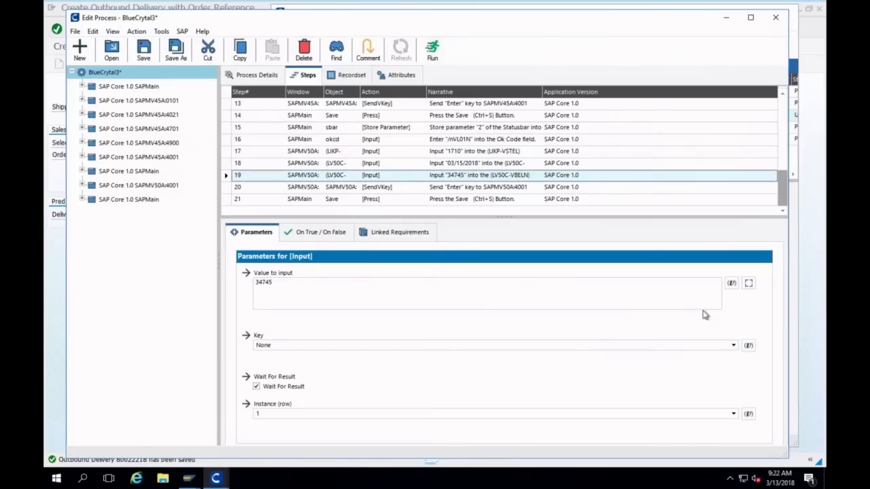
left_click(732, 283)
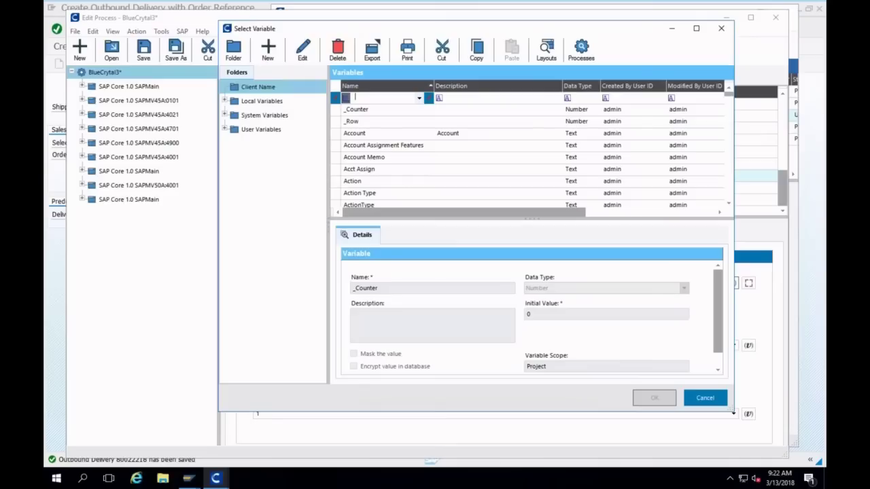
type("order")
left_click(385, 122)
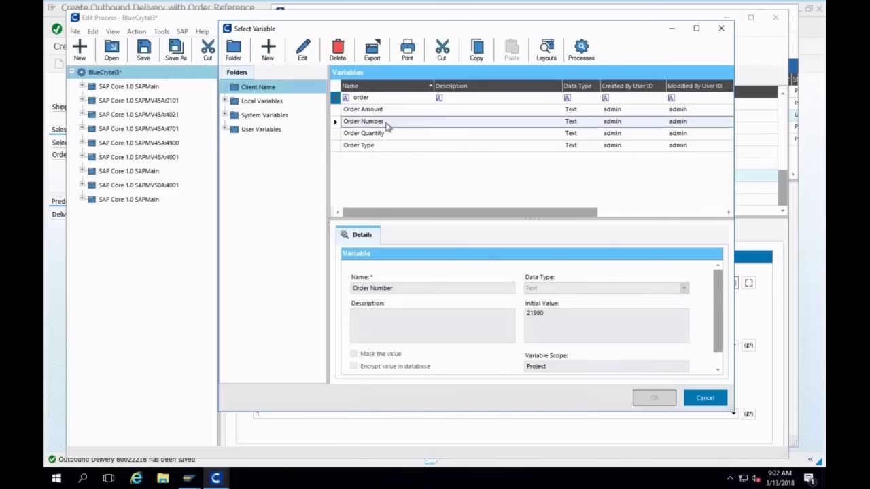
left_click(653, 400)
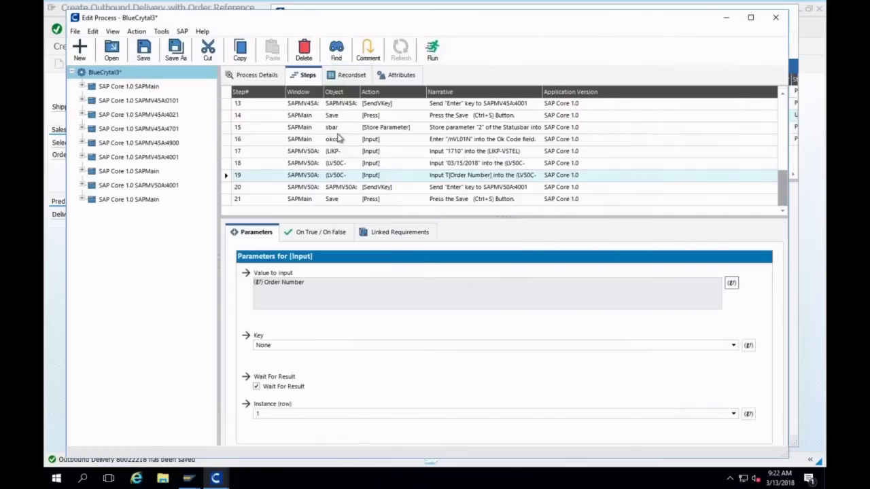
left_click(151, 51)
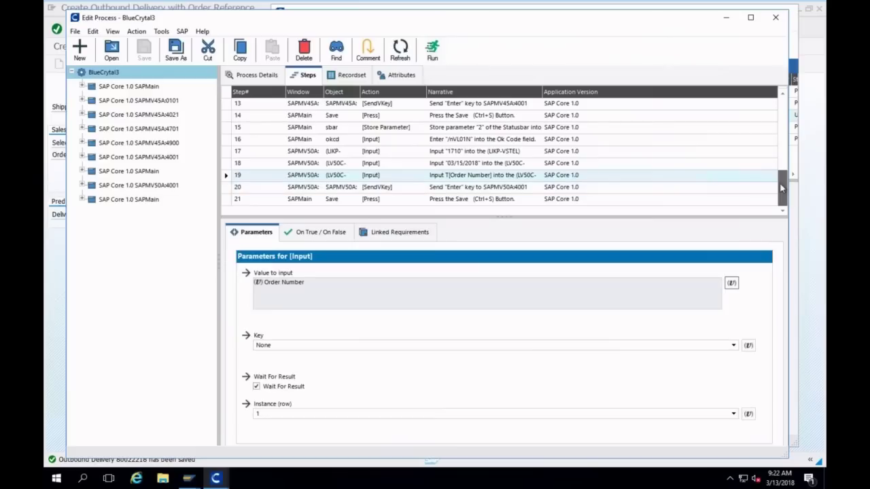
Step: Move the process editor aside to reveal SAP and start a run of the updated process
left_click_drag(786, 187, 785, 107)
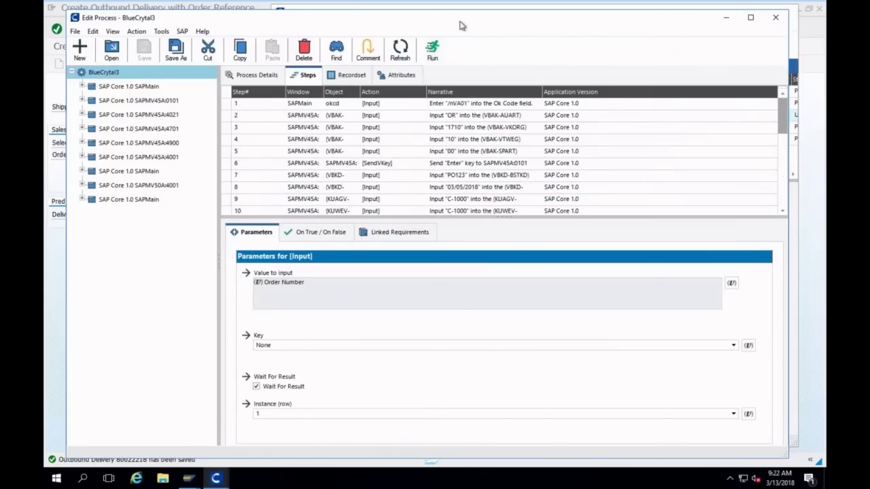
left_click_drag(459, 21, 666, 14)
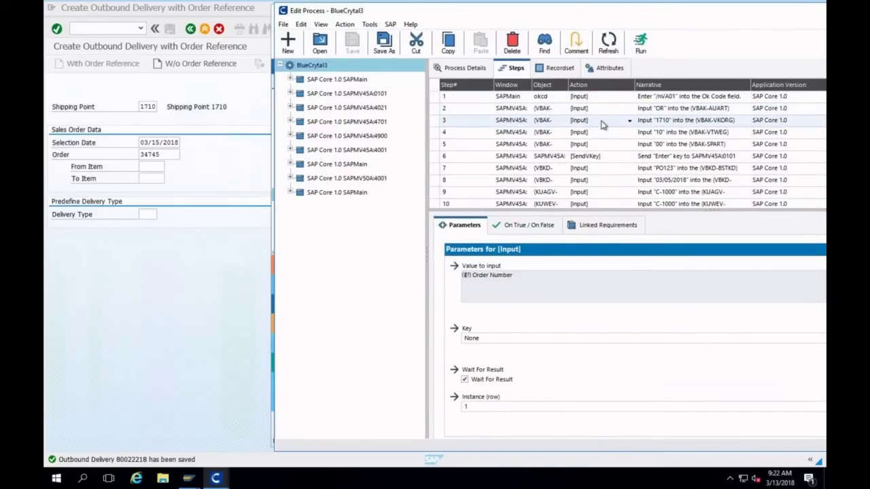
left_click(639, 46)
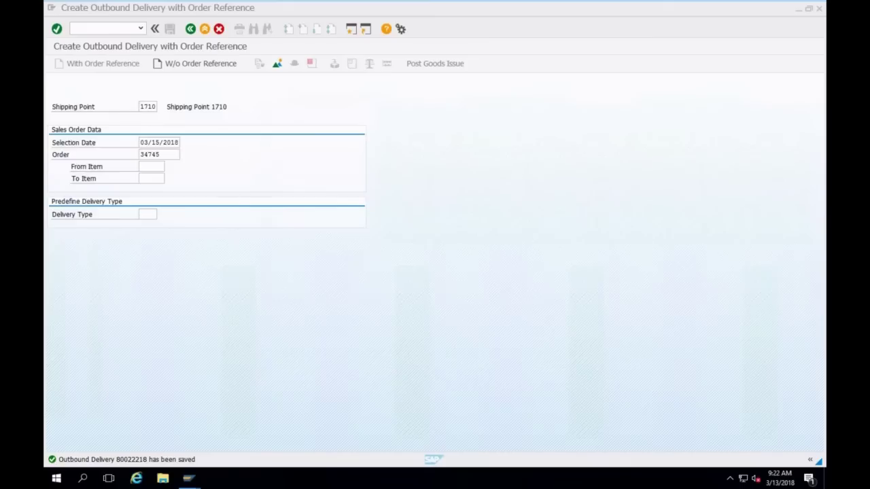
left_click(447, 426)
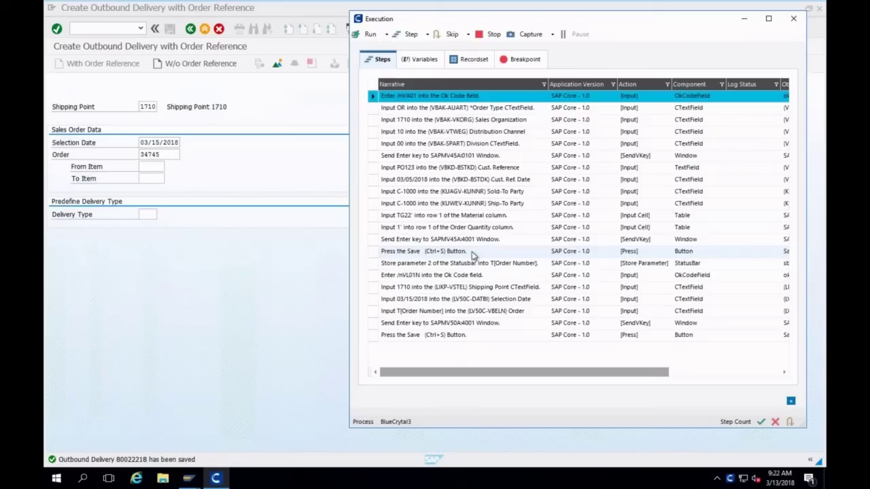
Step: Set a breakpoint on step 14, the first 'Press the Save (Ctrl+S) Button.' step
left_click(471, 252)
right_click(471, 253)
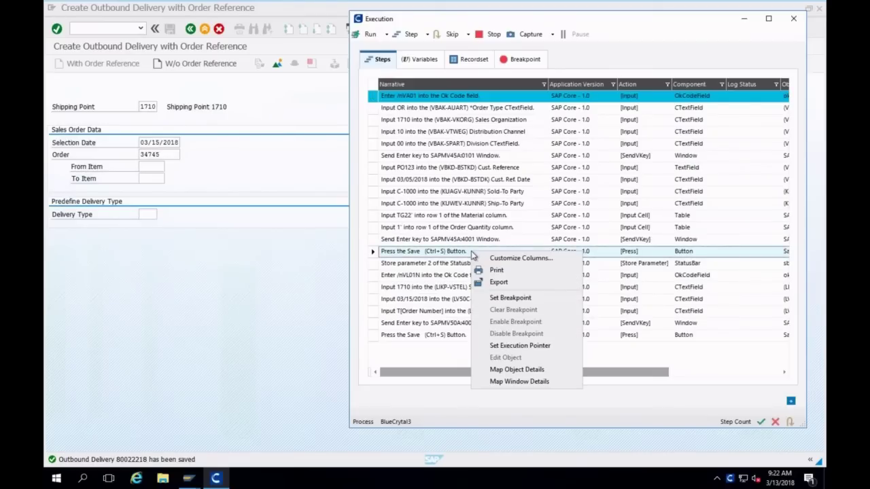
left_click(512, 298)
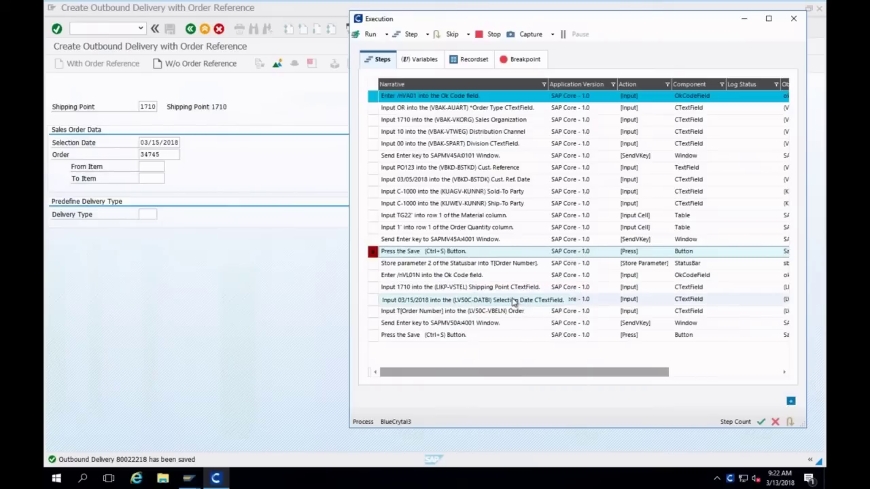
Step: Replay the process to the step 14 breakpoint, then resume it until every step passes
left_click(368, 39)
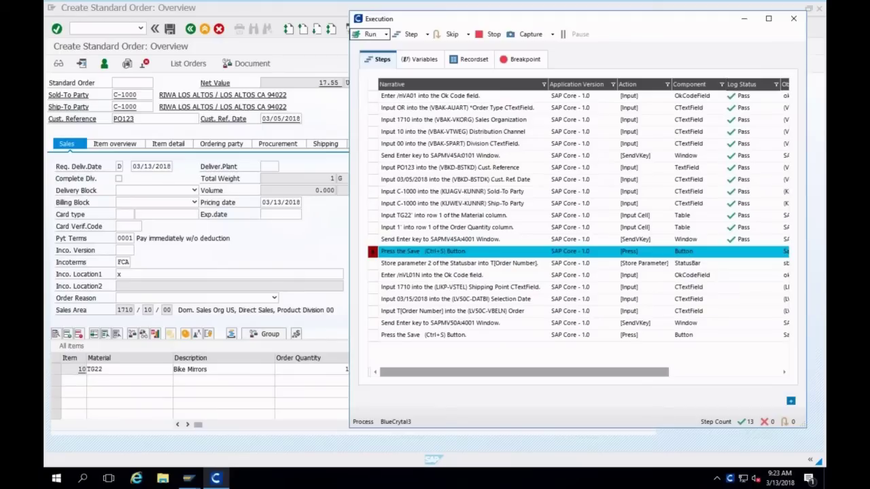
left_click(370, 34)
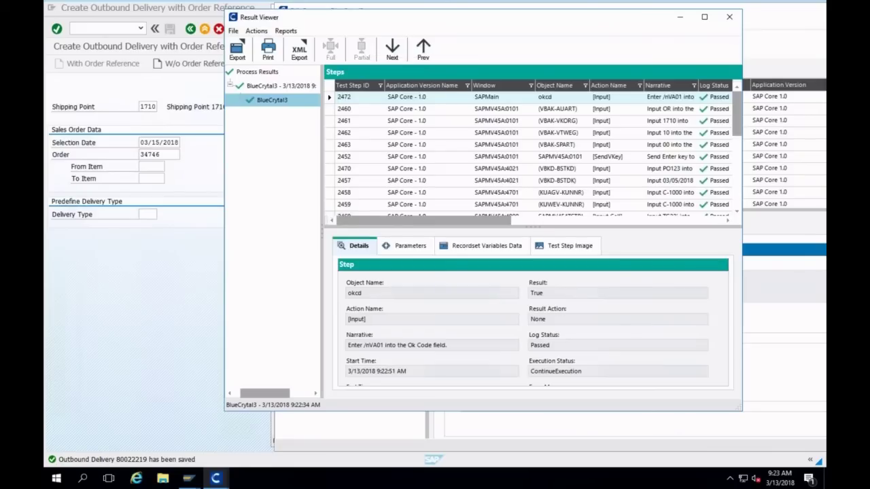
Step: Close the Result Viewer and log off the SAP delivery session, confirming Yes despite unsaved data
scroll(742, 155, "down", 3)
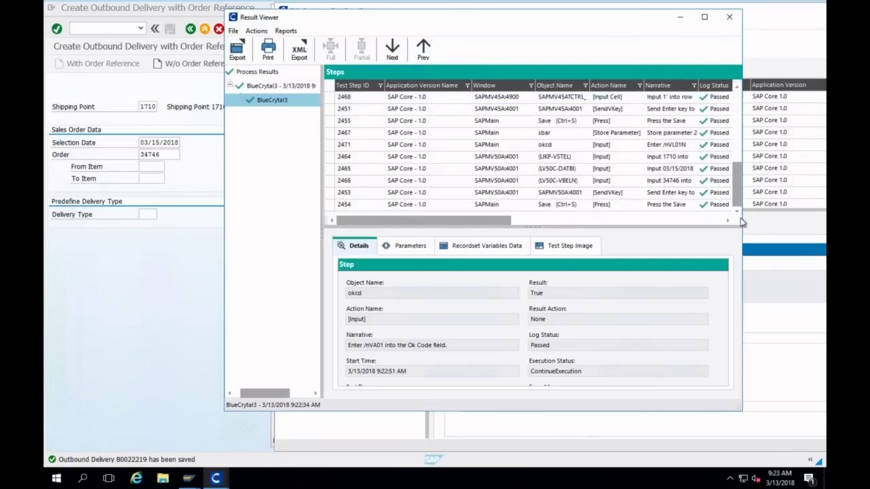
scroll(742, 155, "up", 3)
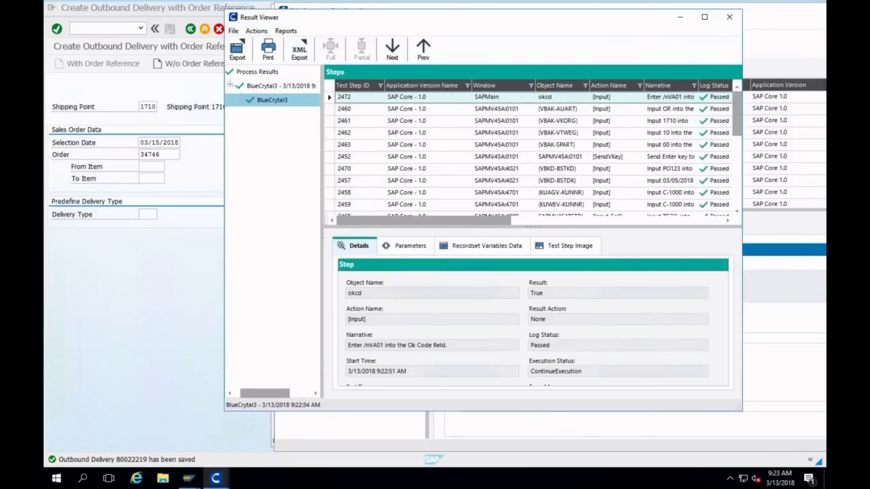
left_click(729, 16)
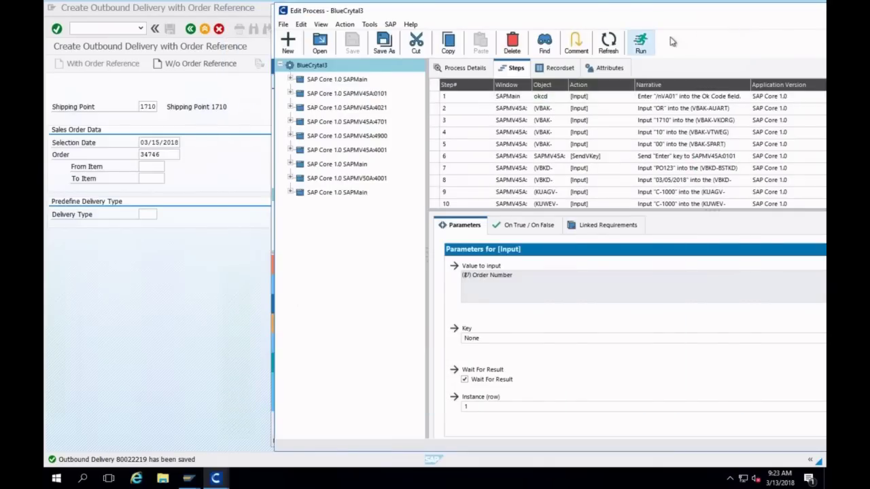
left_click(74, 280)
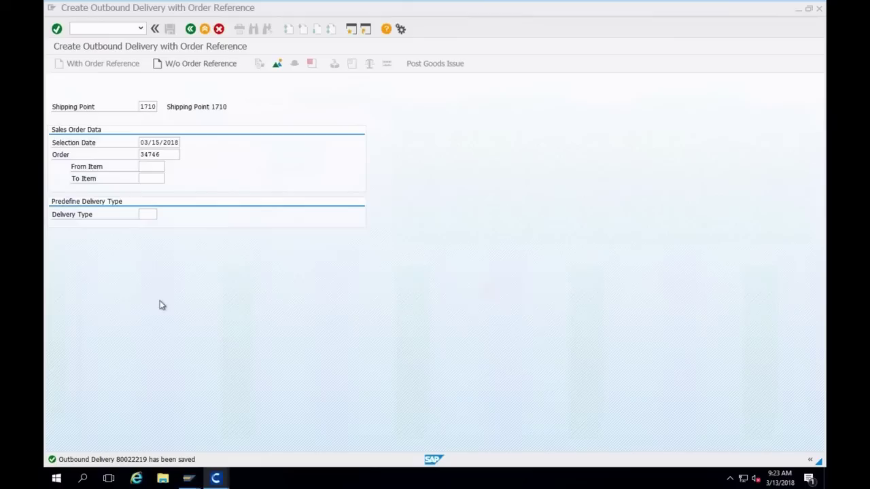
left_click(819, 8)
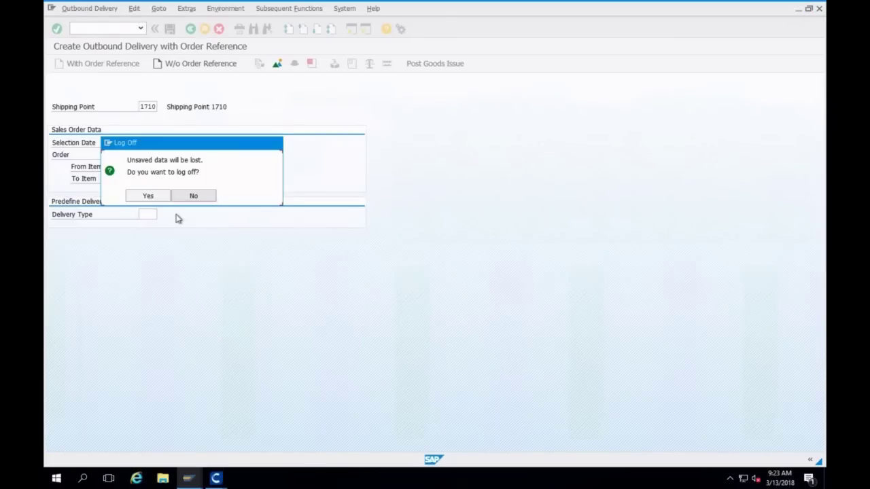
left_click(155, 197)
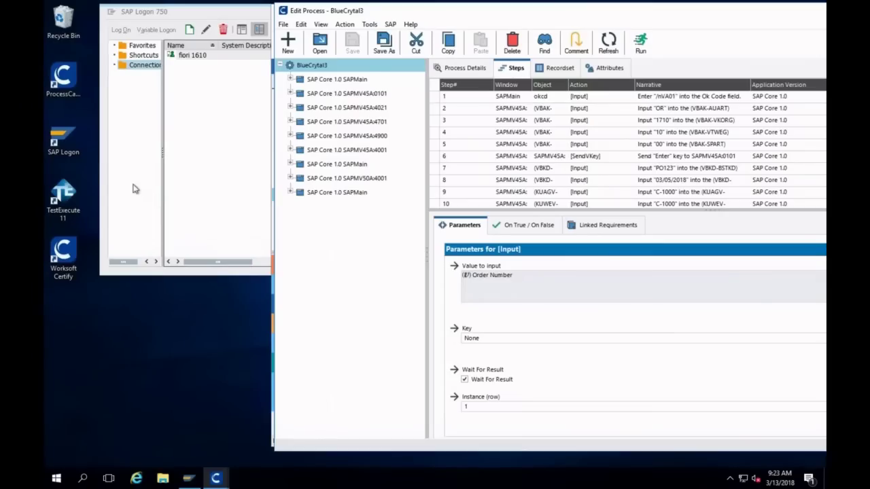
Step: In SAP GUI Options, keep Blue Crystal Theme, tick 'Accept SAP Fiori visual theme', apply and close
left_click(133, 188)
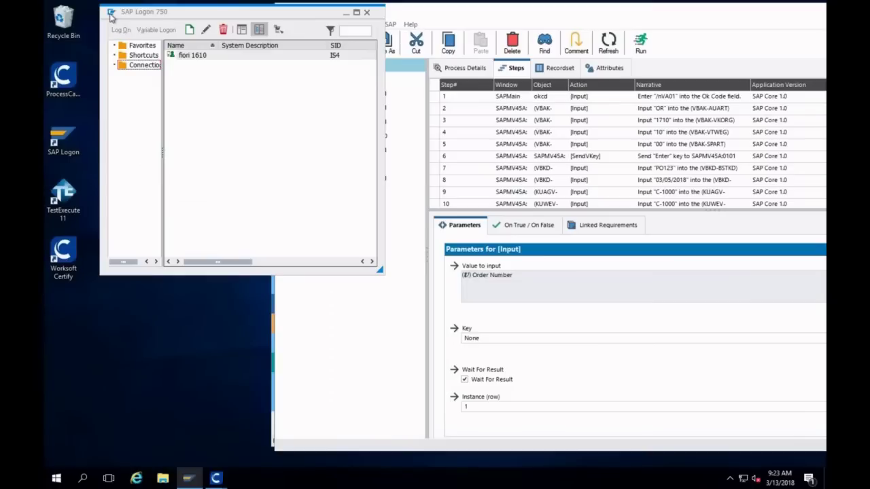
left_click(110, 16)
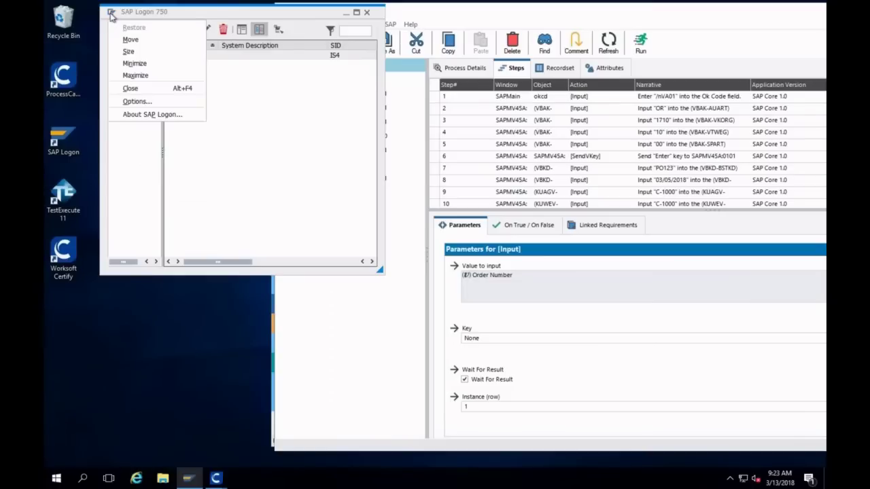
left_click(151, 102)
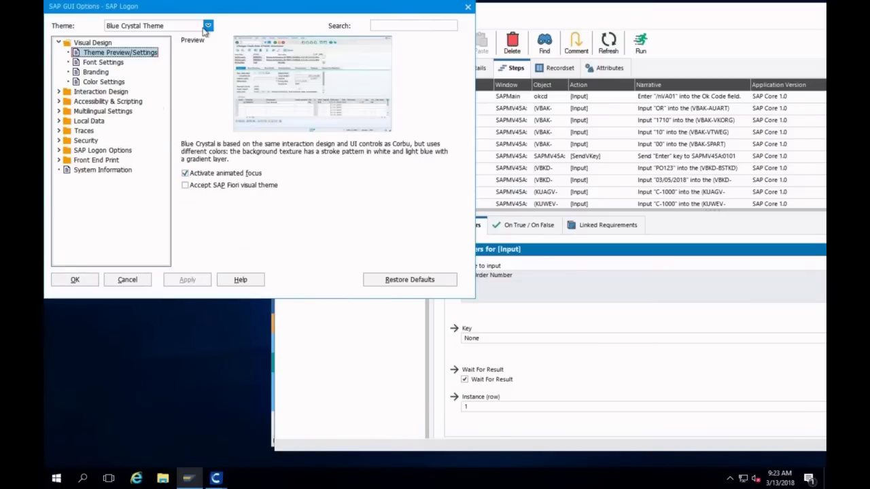
left_click(206, 27)
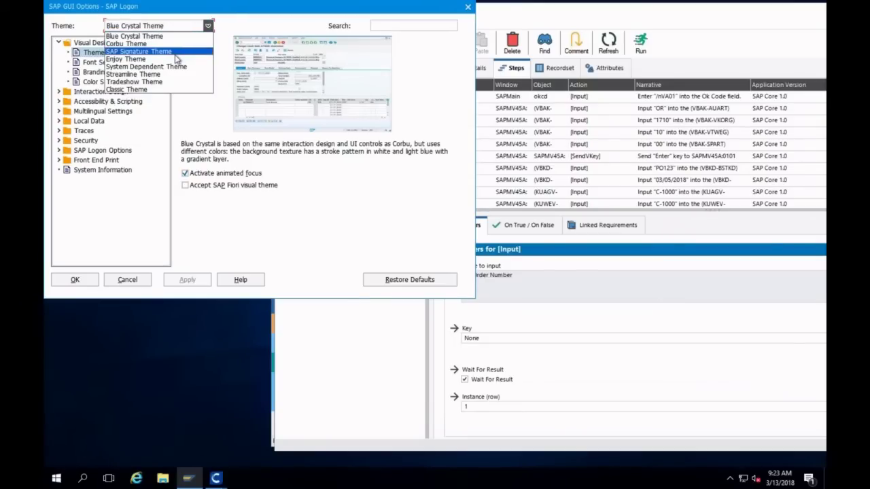
left_click(201, 122)
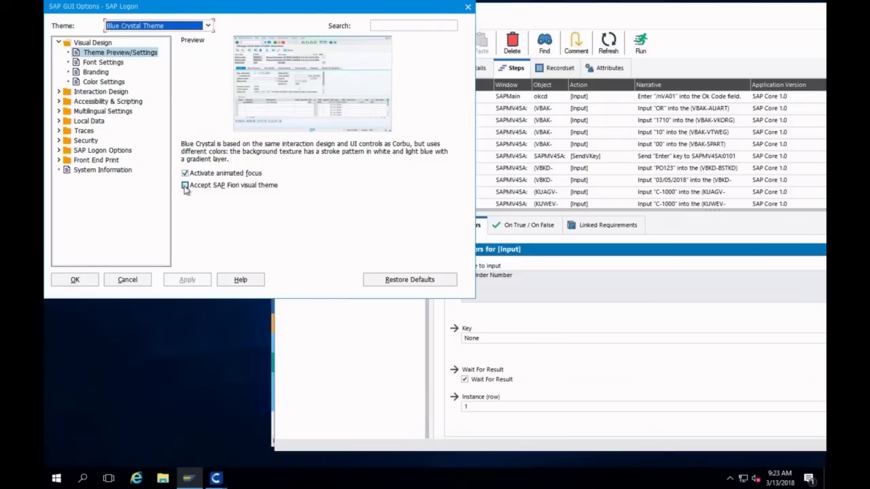
left_click(185, 186)
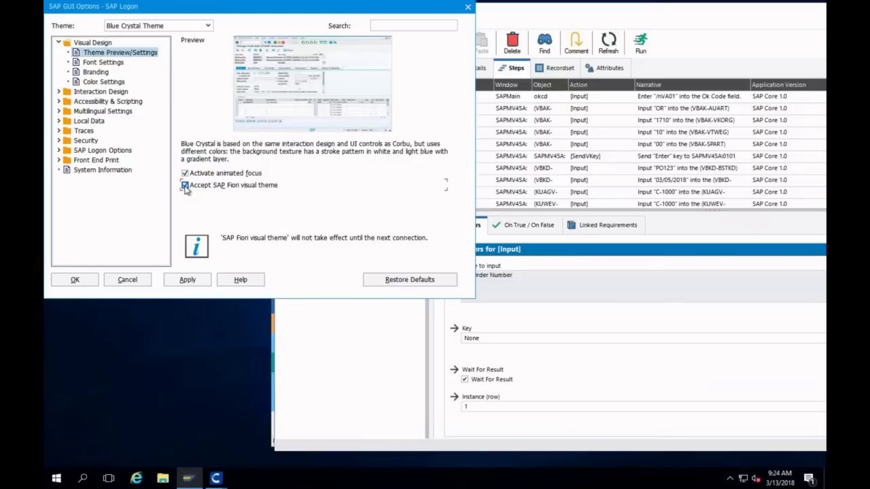
left_click(188, 280)
left_click(78, 282)
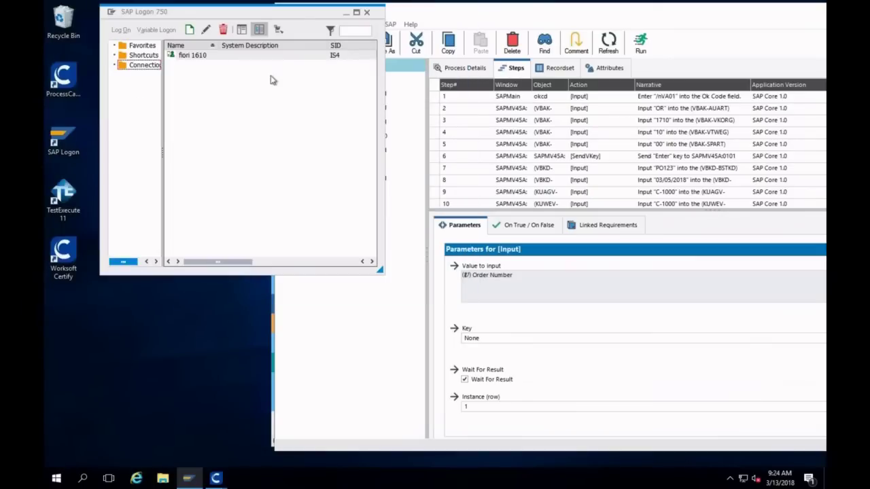
Step: Restart SAP Logon and open the fiori 1610 connection's logon screen for client 400
left_click(366, 12)
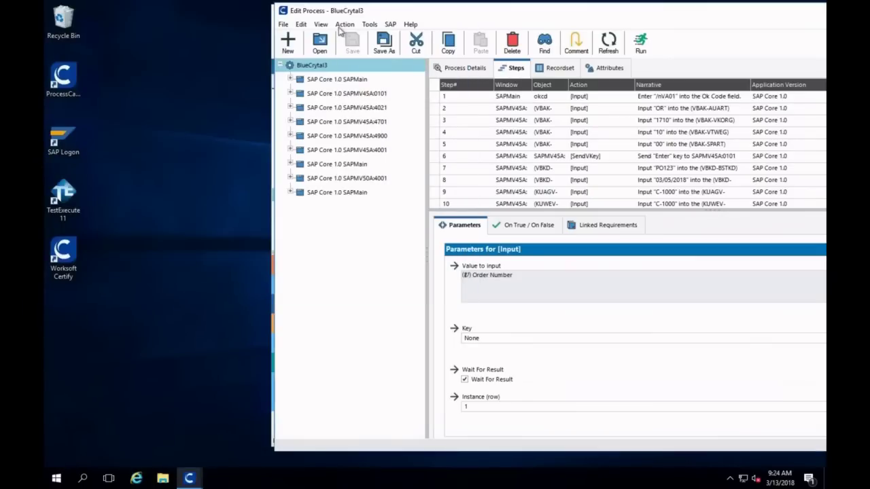
double_click(64, 141)
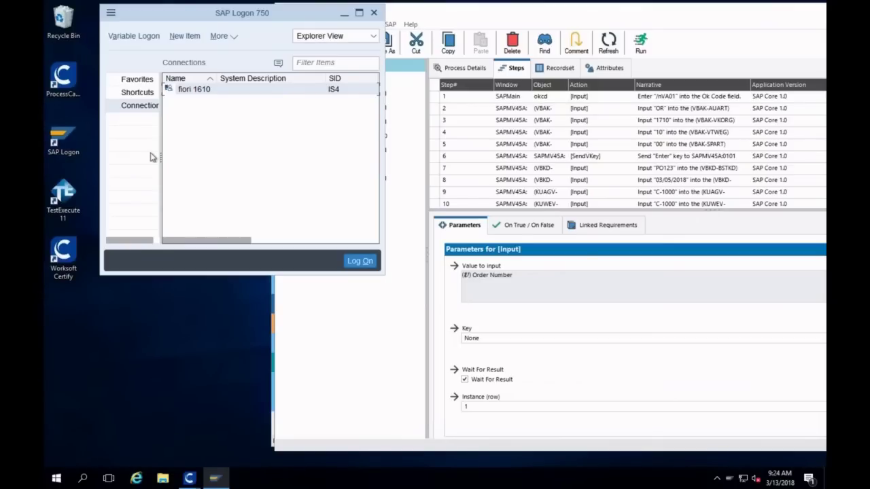
double_click(197, 89)
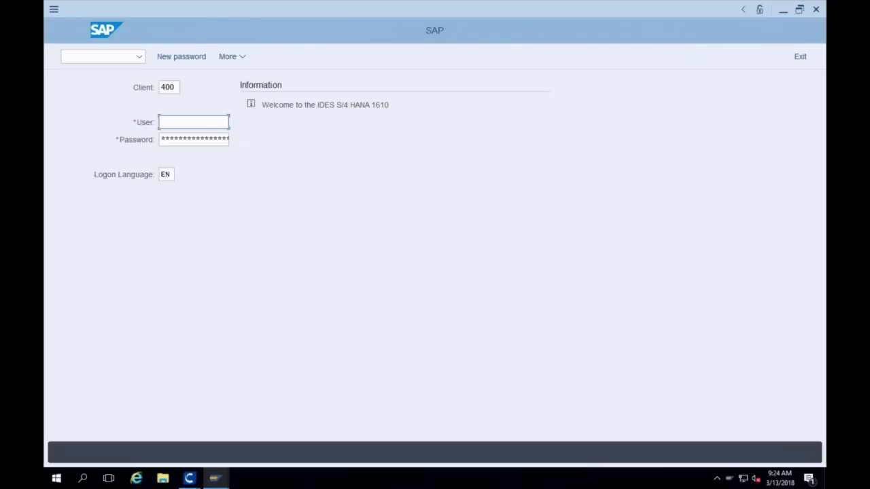
Step: Log on to fiori 1610 client 400 with the user name and password, then show Certify's windows
key("Tab")
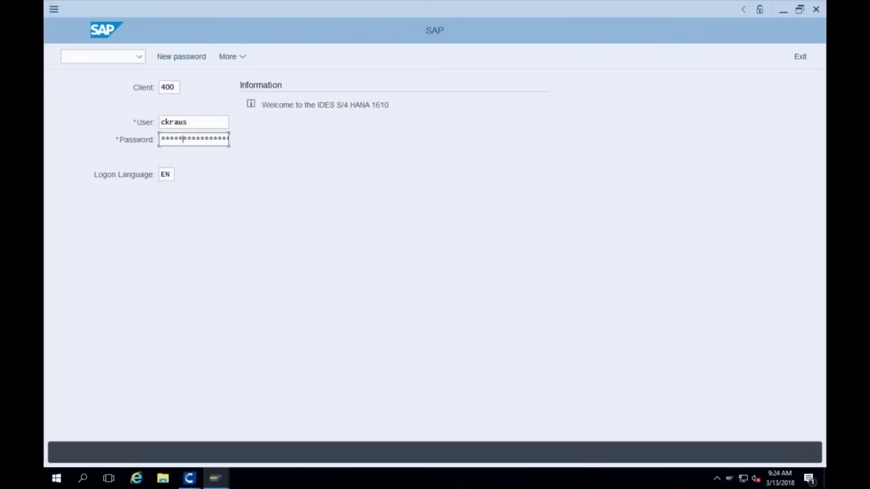
key("Return")
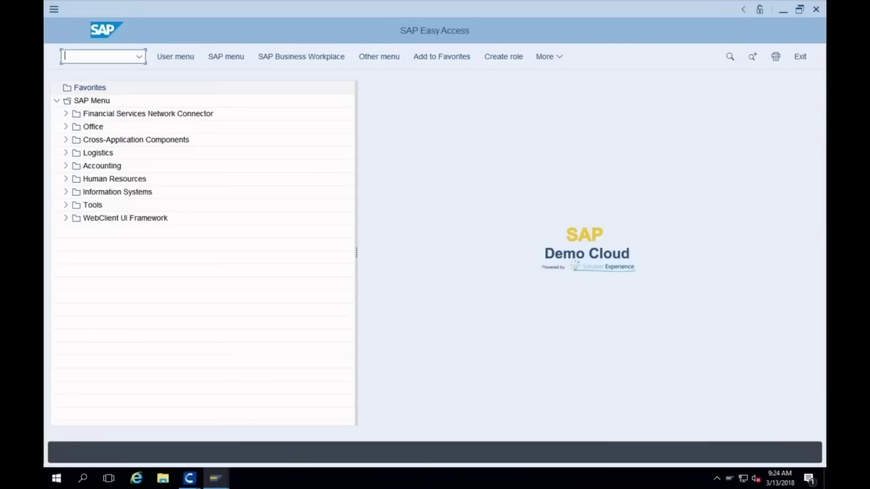
left_click(189, 478)
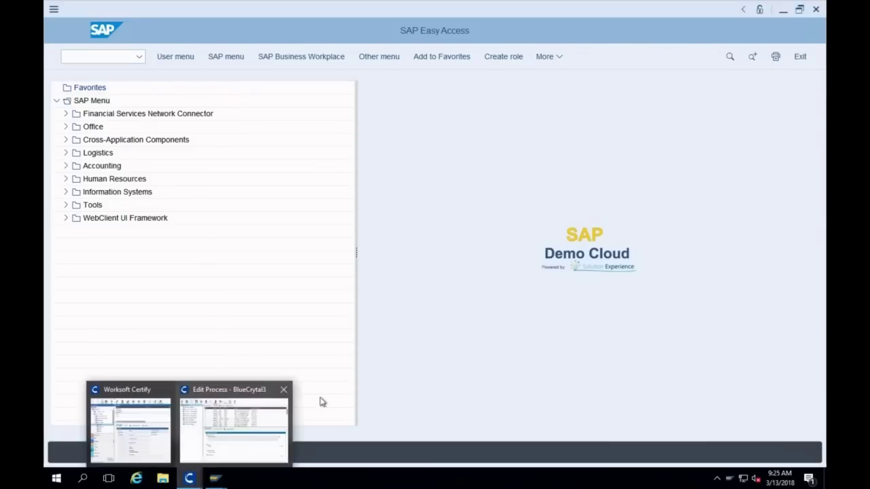
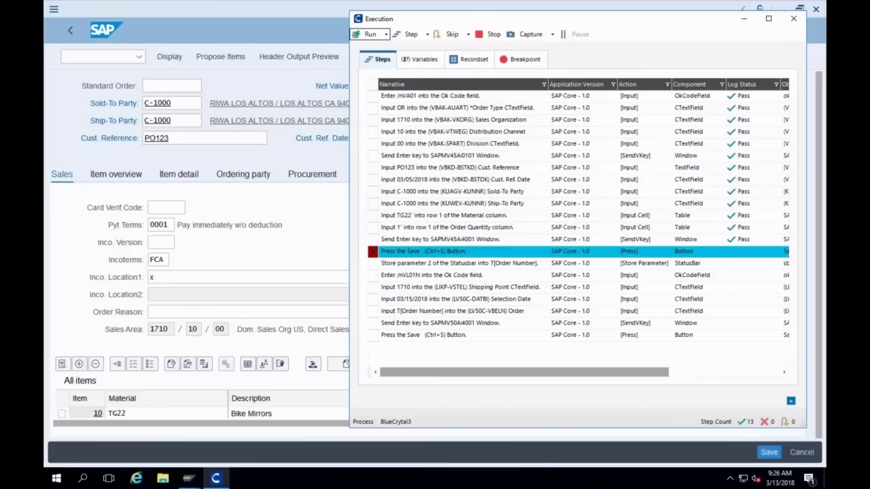
Step: Run the BlueCrytal3 process to save an SAP sales order and outbound delivery
left_click(367, 34)
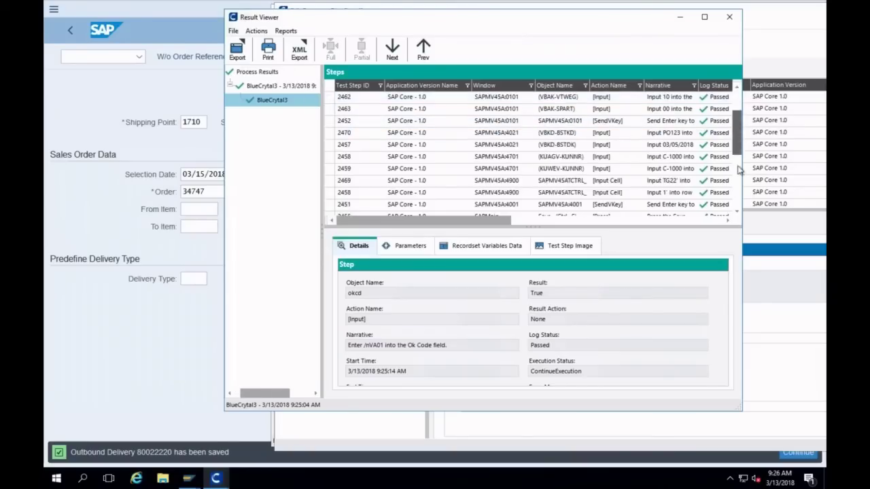
Step: Inspect the final save step's stored Order Number parameter, then close Result Viewer
left_click_drag(737, 115, 741, 213)
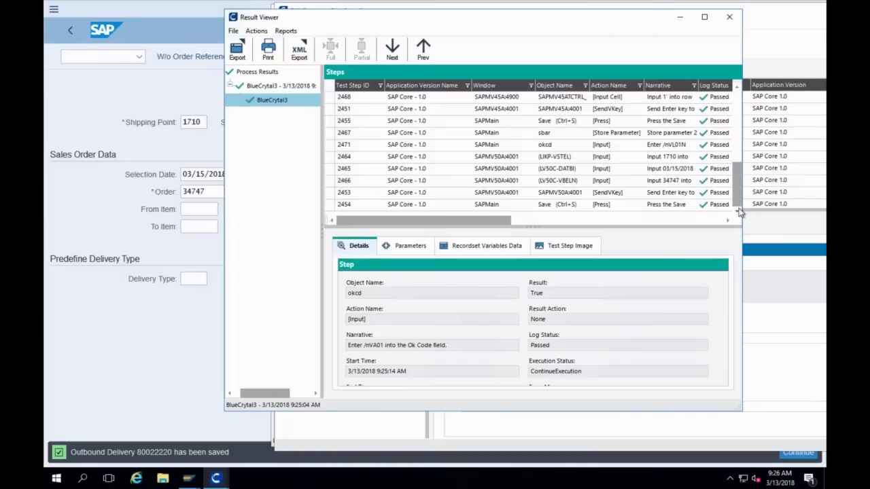
left_click(411, 247)
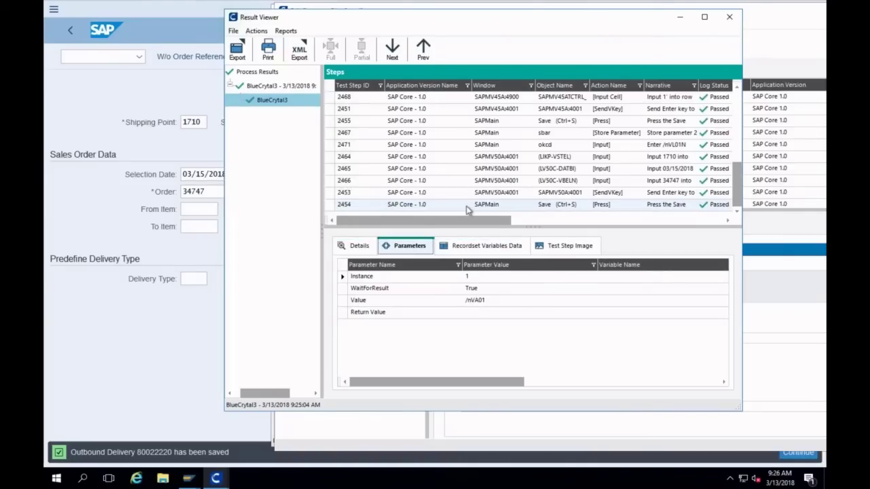
left_click(452, 205)
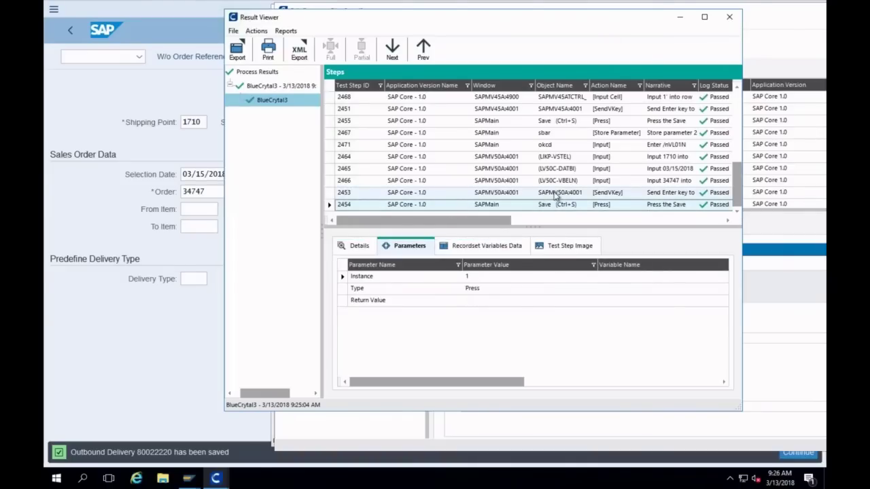
left_click(597, 135)
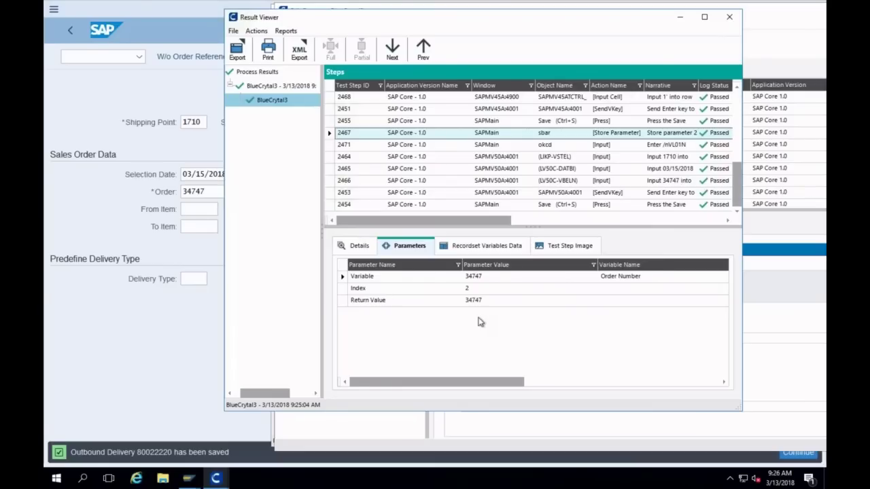
left_click(730, 16)
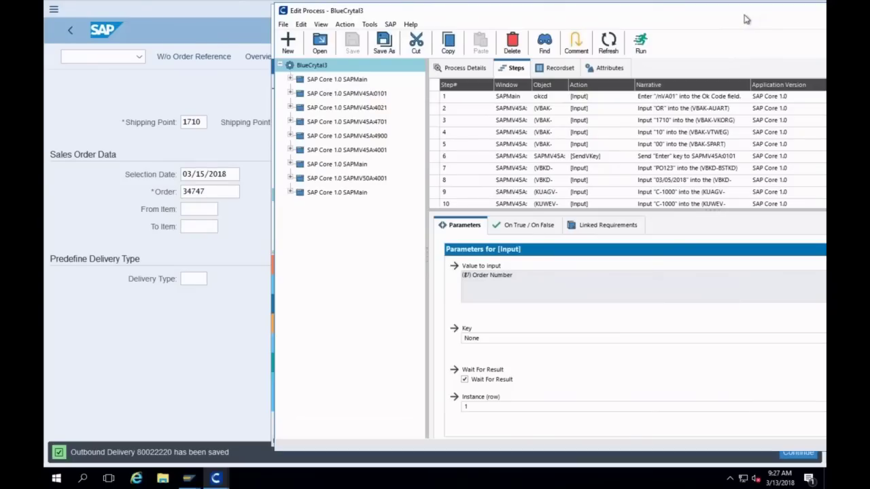
Step: Close the BlueCrytal3 editor and start a new process with Certify Capture
left_click_drag(738, 18, 549, 29)
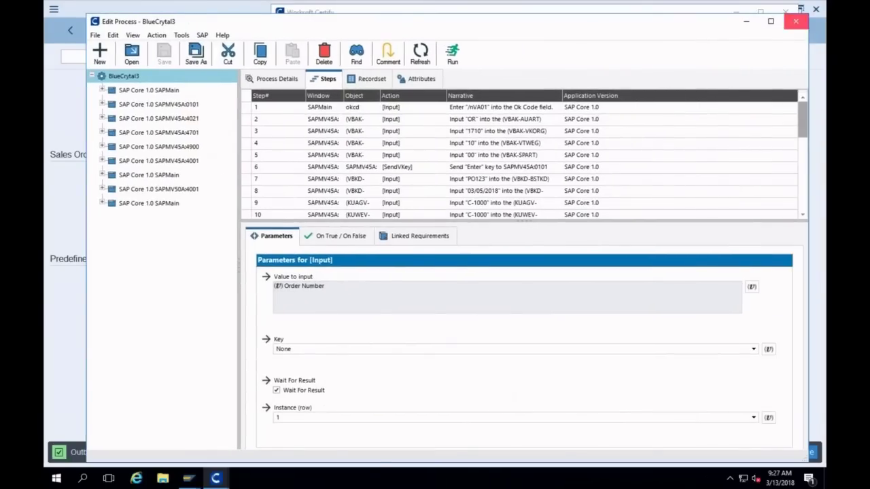
left_click(795, 22)
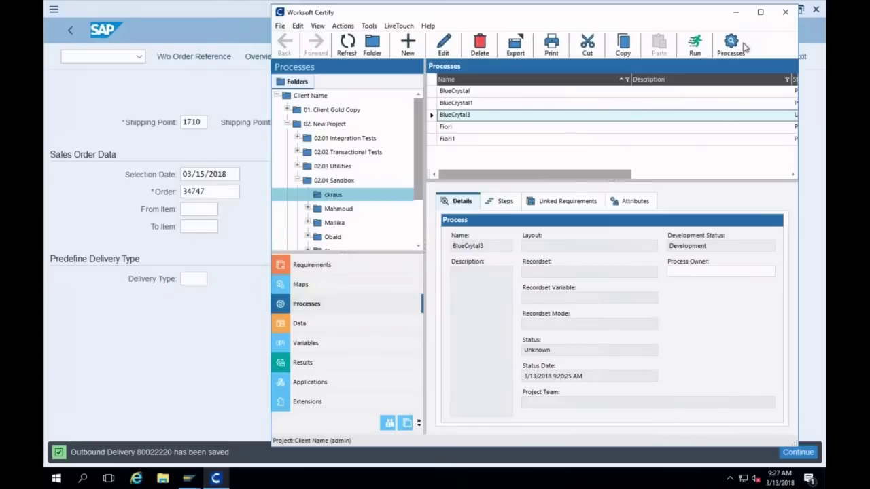
right_click(481, 155)
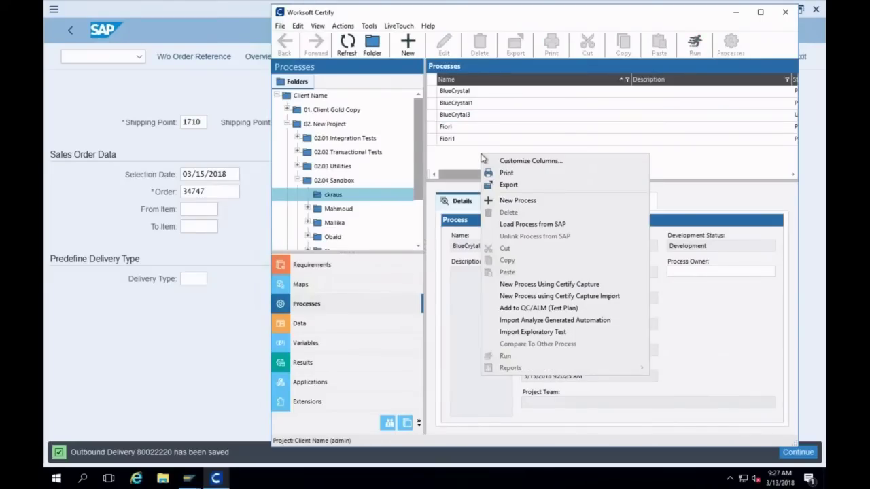
left_click(547, 285)
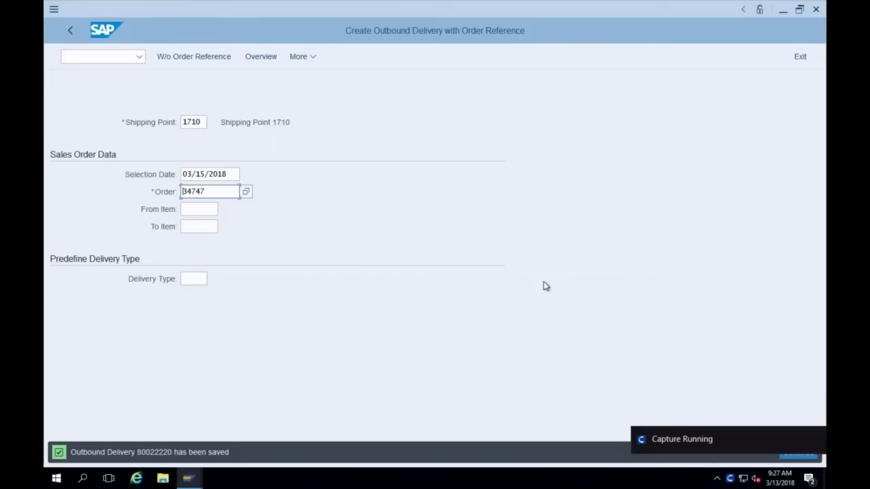
Step: Start /nVA01 and submit order type OR with sales organization 1710 org data
left_click(121, 57)
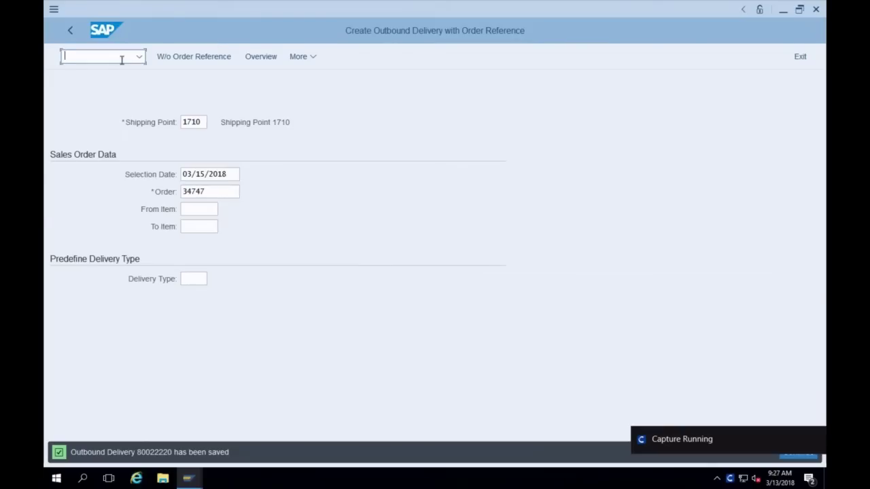
type("/nVA01")
key("Return")
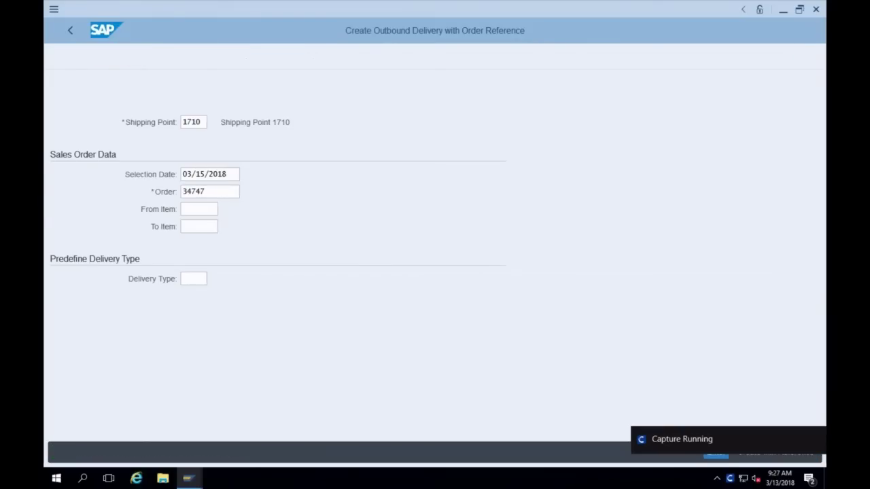
left_click(173, 174)
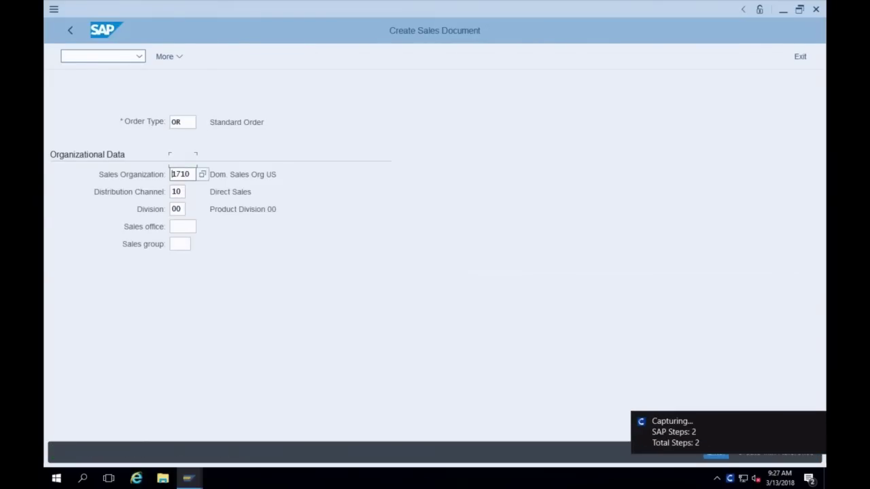
left_click(172, 191)
left_click(181, 209)
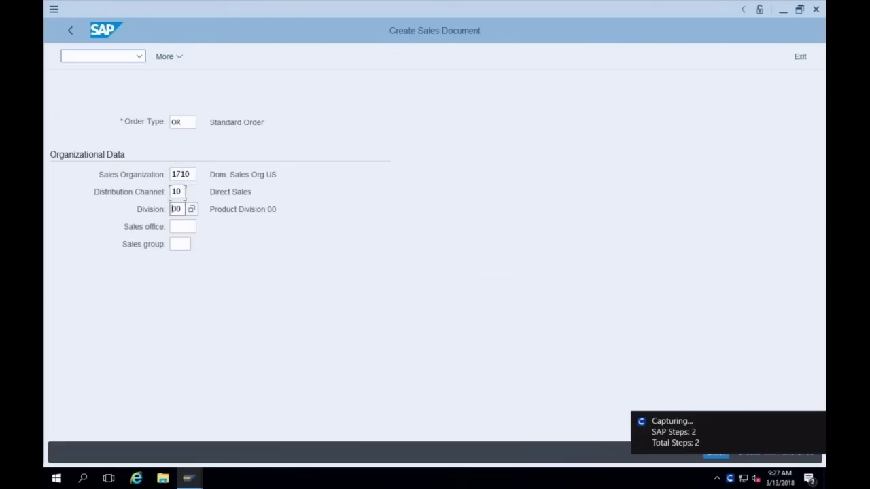
key("Return")
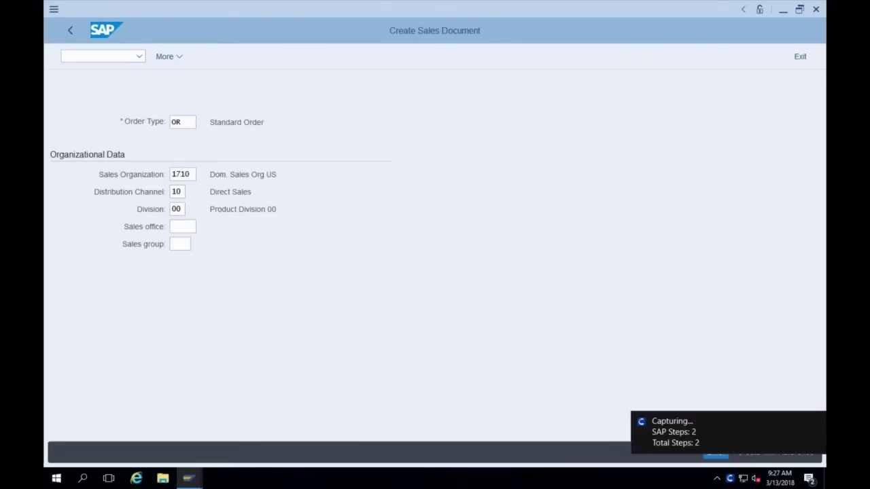
Step: Enter sold-to and ship-to C-1000, customer reference PO123, reference date 03/05/2018
type("C")
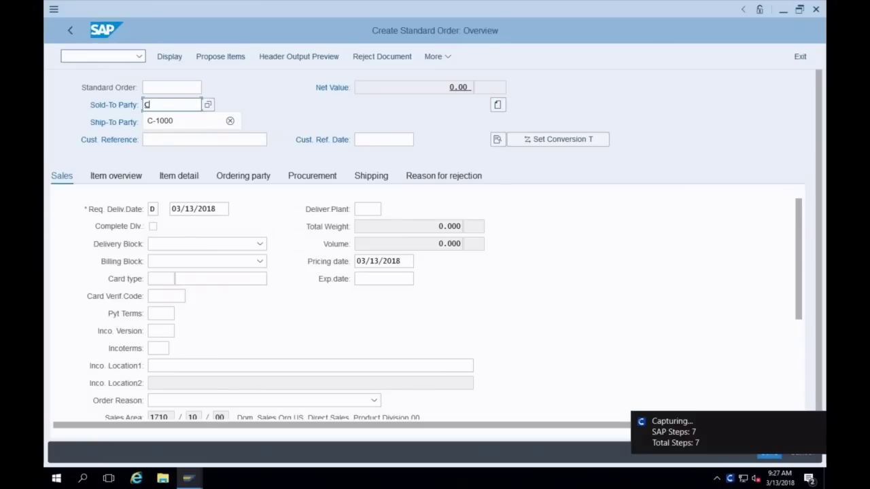
type("-1000")
key("Tab")
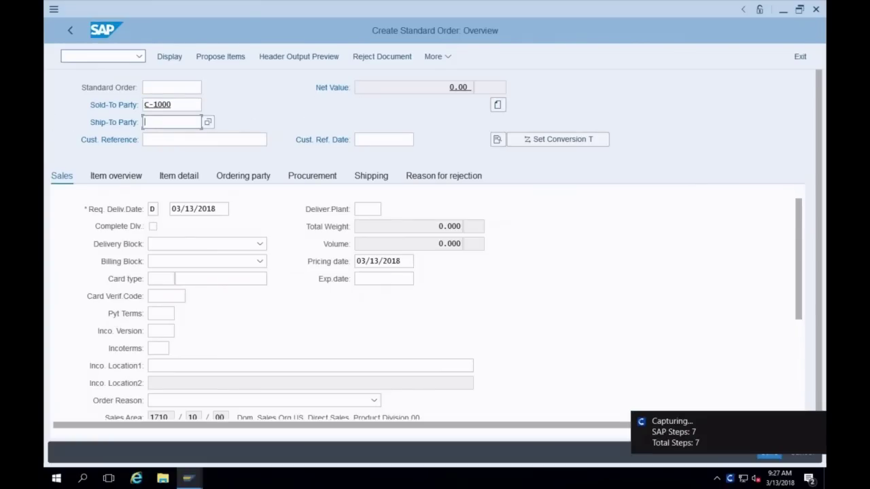
type("C-1000")
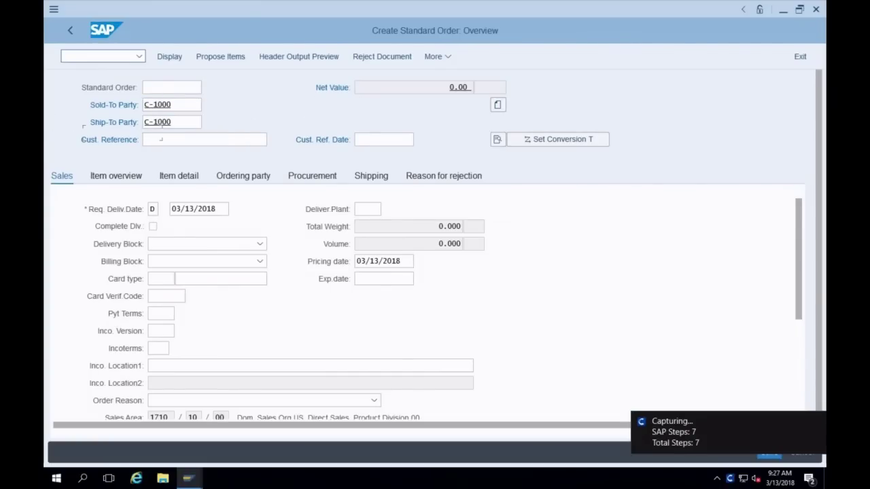
key("Tab")
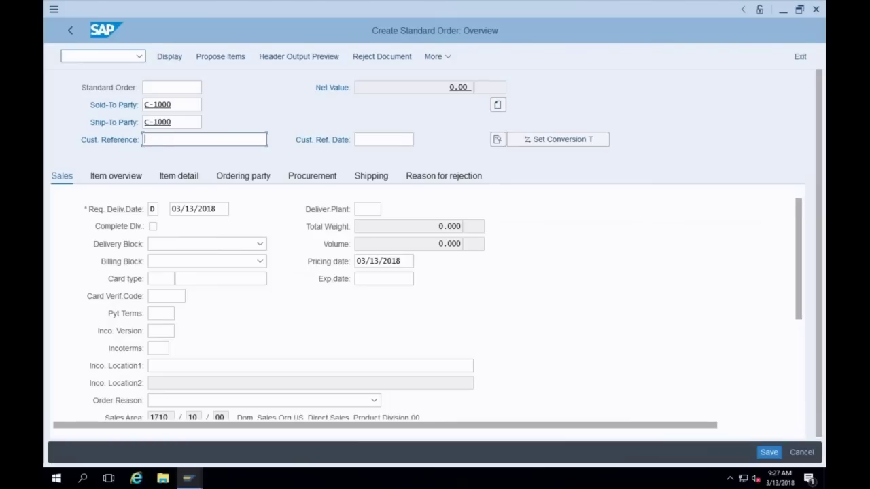
type("PO123")
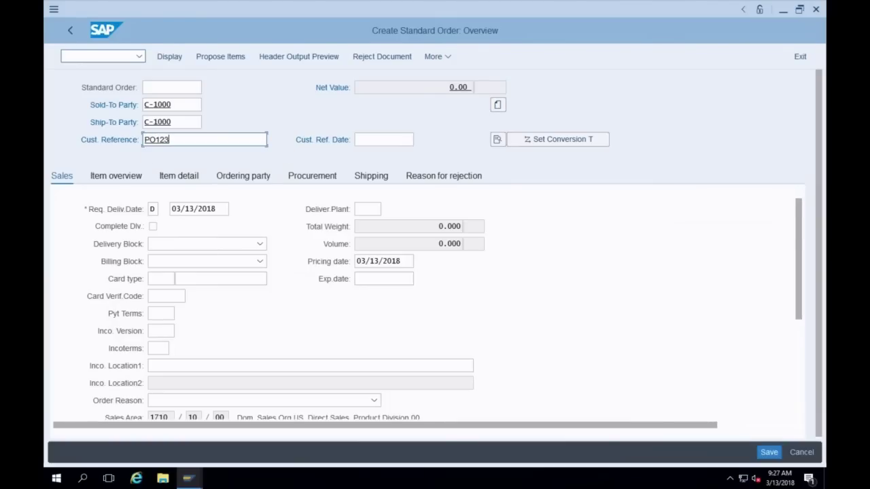
key("Tab")
left_click(376, 140)
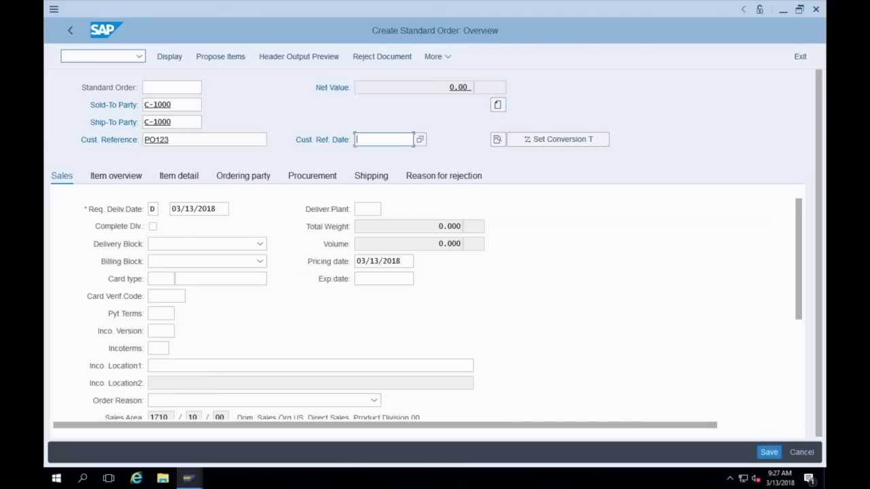
type("03/05")
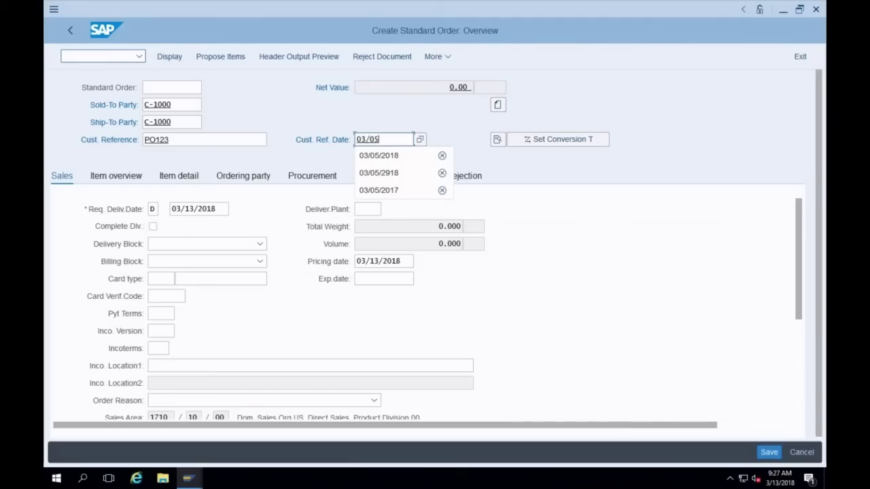
type("/2018")
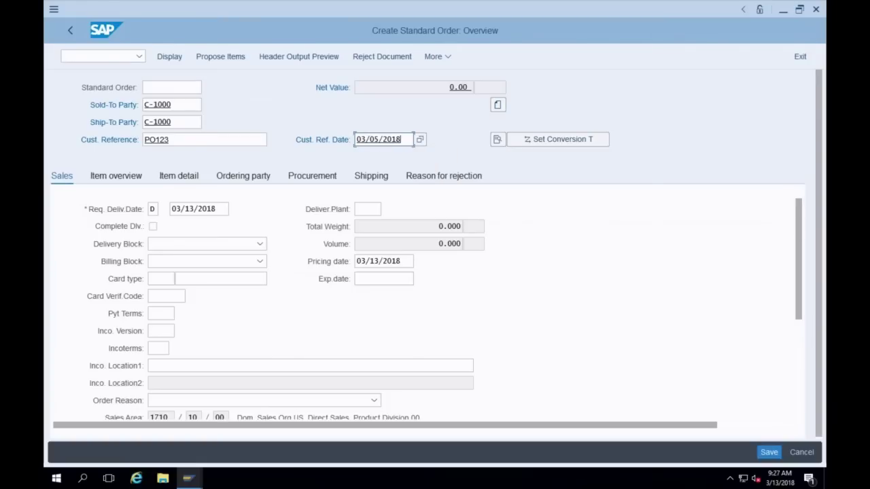
left_click_drag(798, 301, 792, 373)
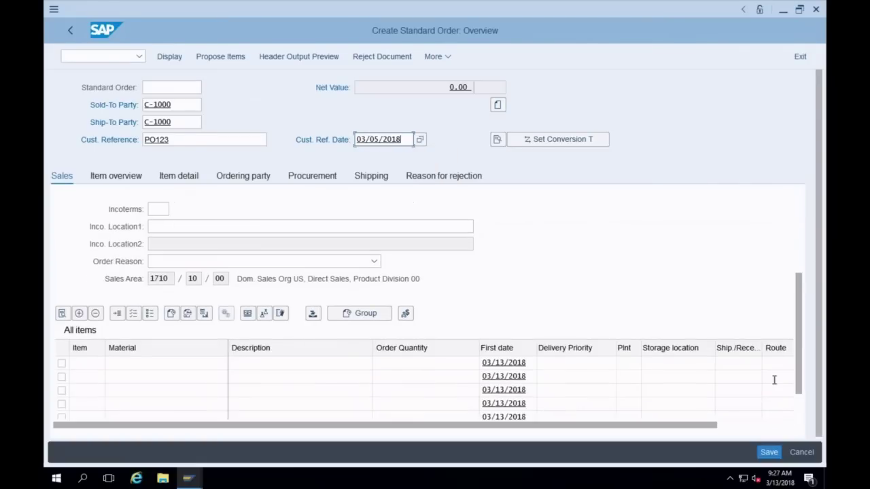
Step: Add material TG22 with quantity 1 as the first item and save the order
left_click(173, 362)
type("TG")
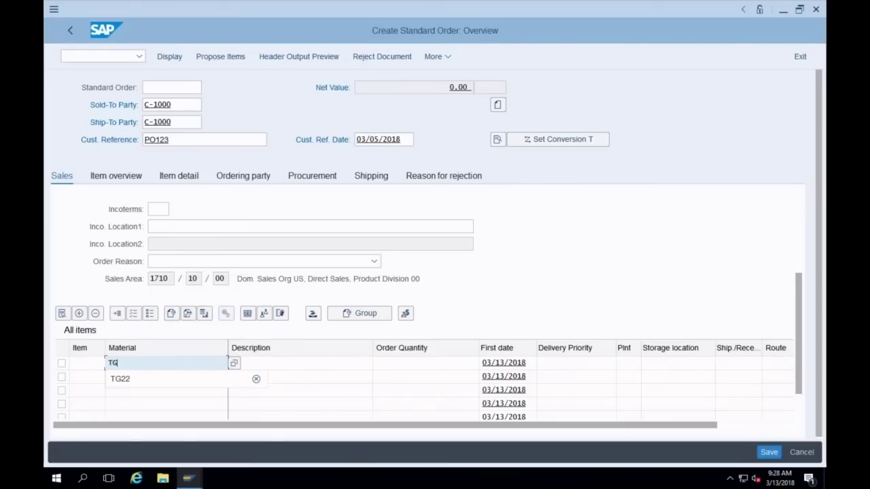
type("22")
left_click(438, 363)
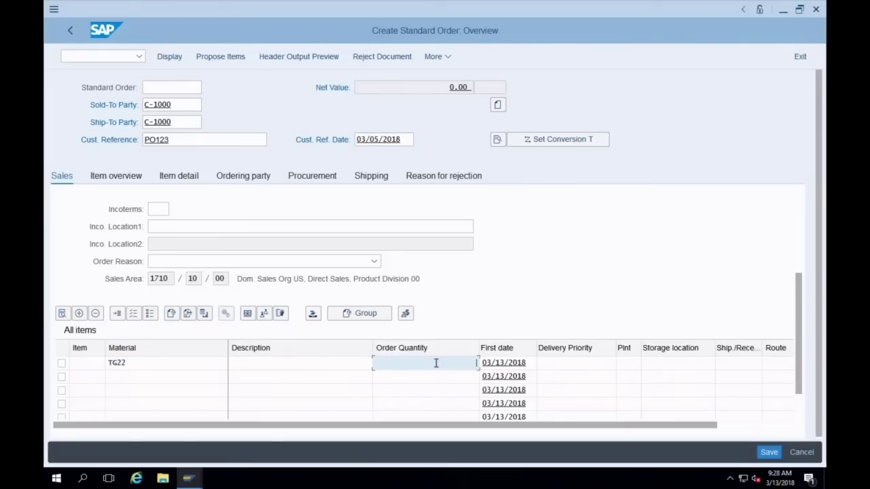
type("1")
key("Return")
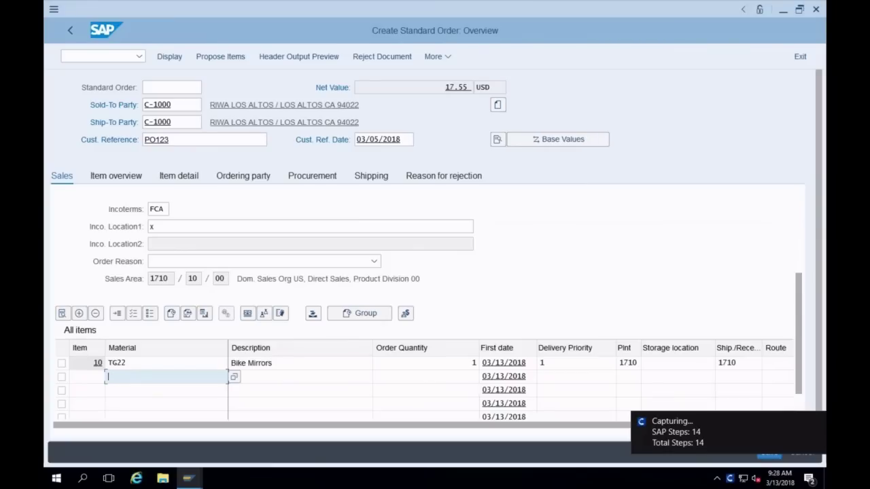
left_click(814, 422)
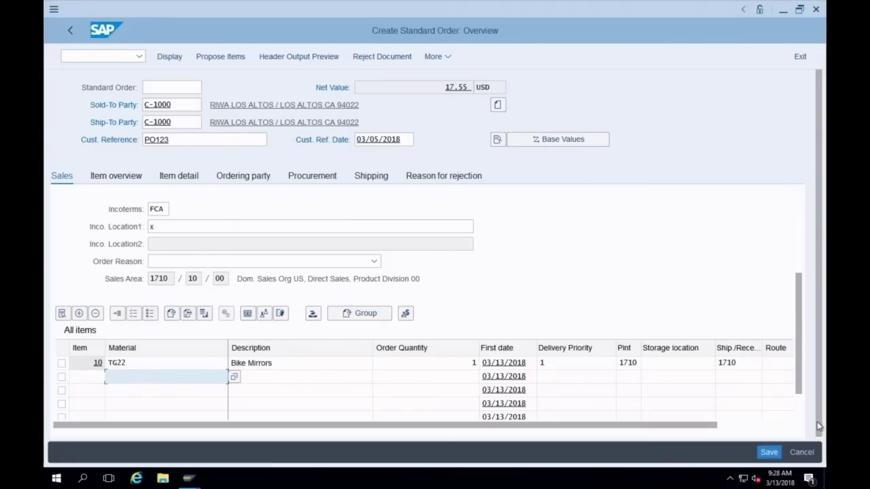
left_click(769, 453)
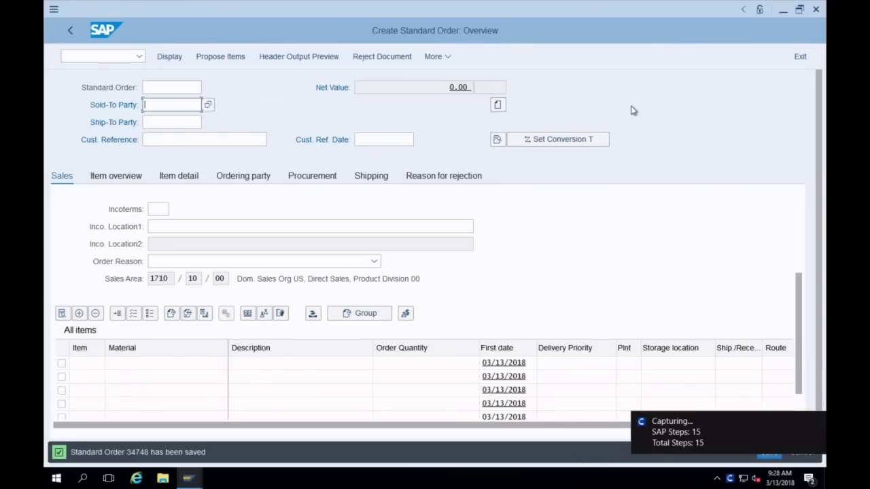
Step: Capture the standard-order-saved status message as a verification step using Ctrl+Shift+V
key("ctrl+shift+v")
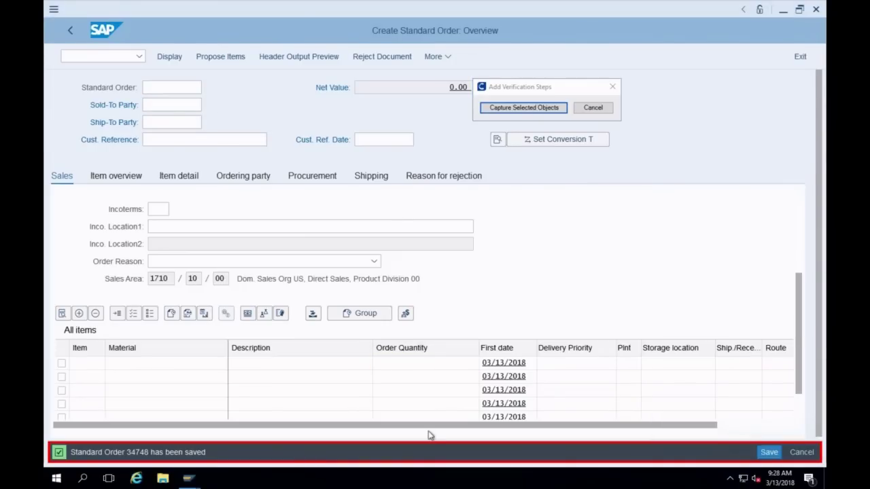
left_click(526, 108)
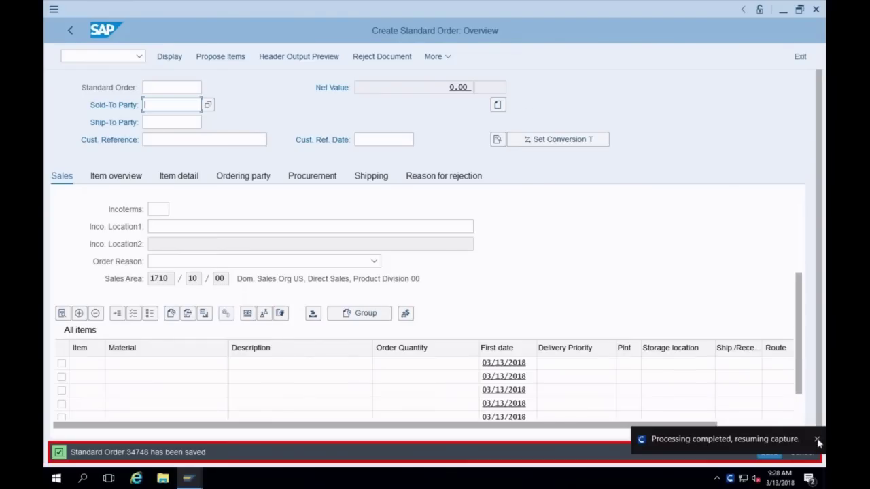
left_click(730, 479)
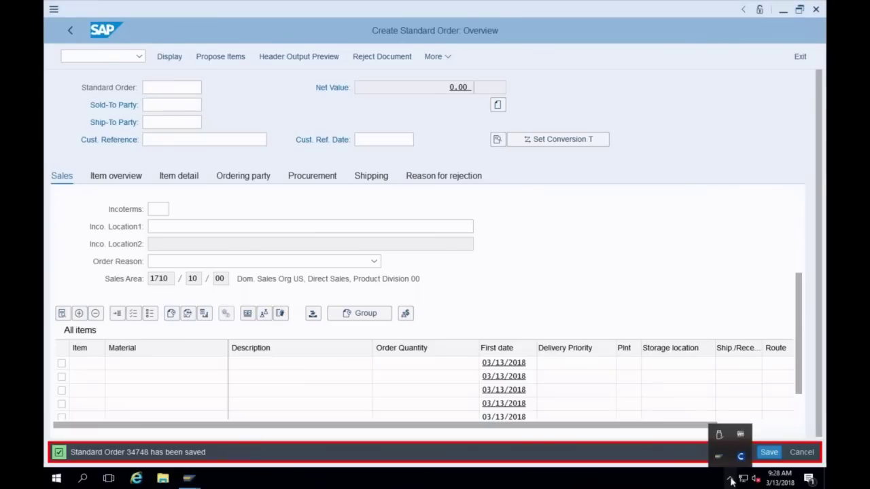
Step: End the capture and import it as the process Fiori3, confirming the sixteen-step import
right_click(743, 459)
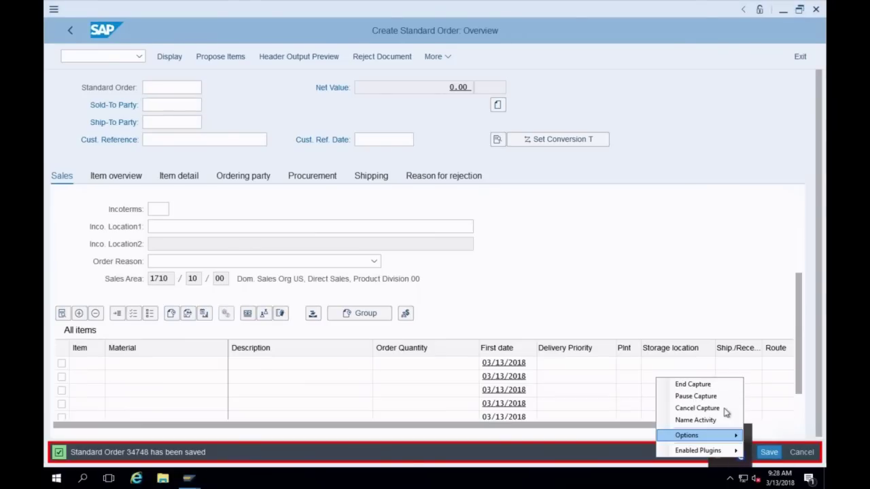
left_click(715, 385)
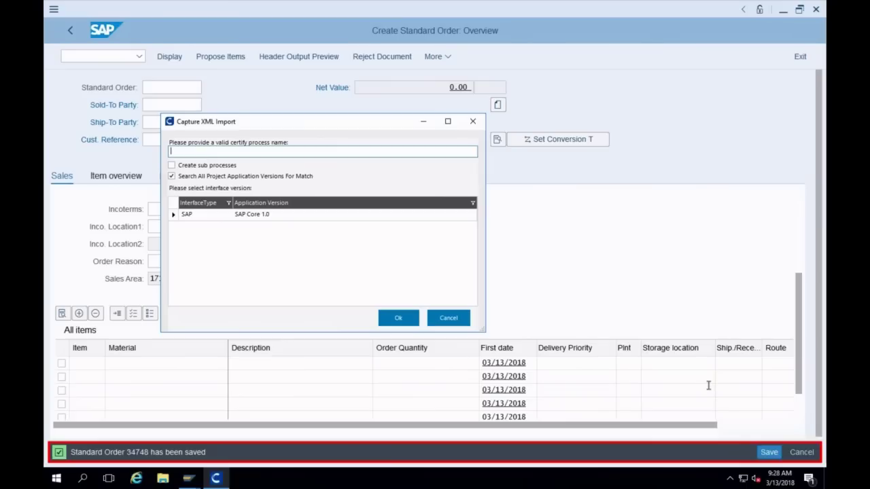
type("Fio")
type("ri3")
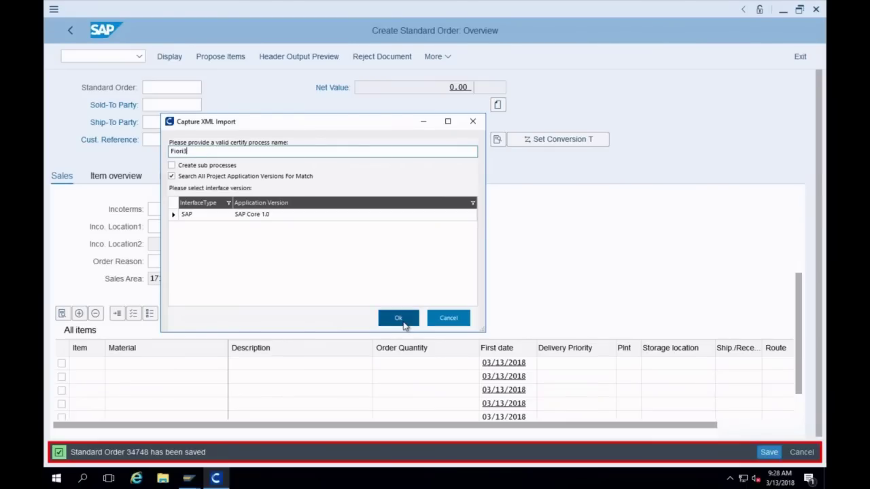
left_click(402, 322)
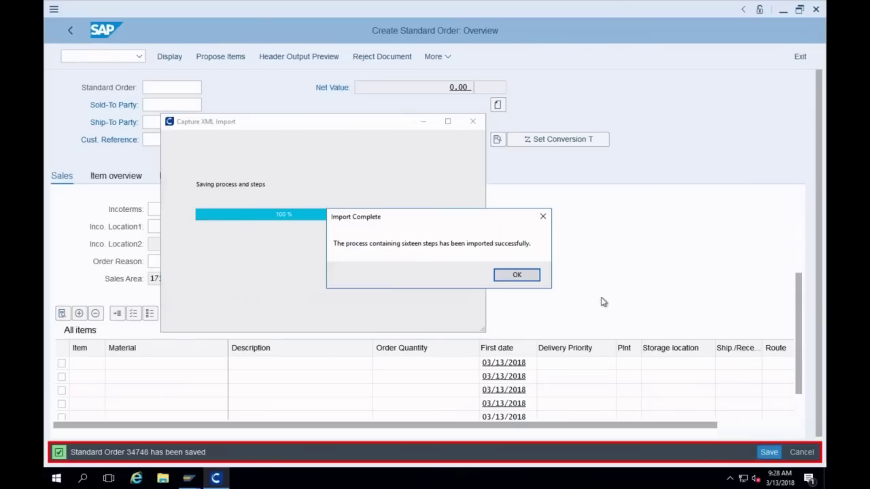
left_click(519, 274)
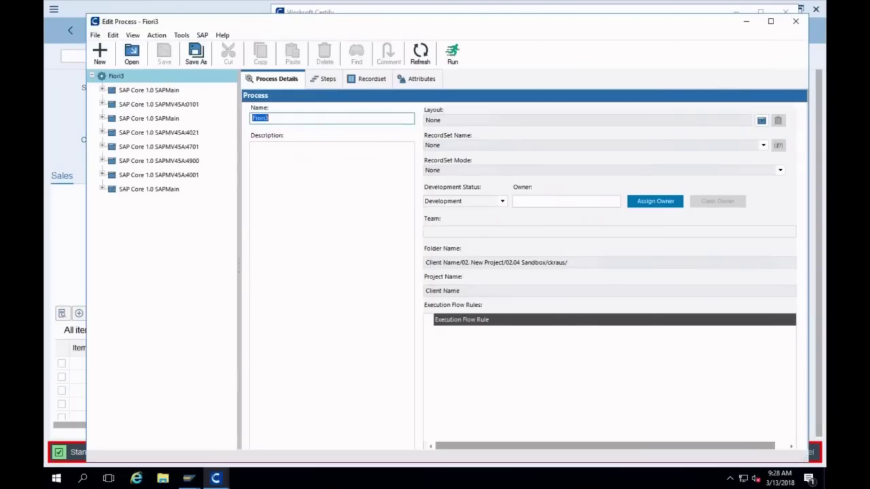
Step: Review Fiori3's recorded steps and open the action choices for step 16, Verify Property
left_click(324, 79)
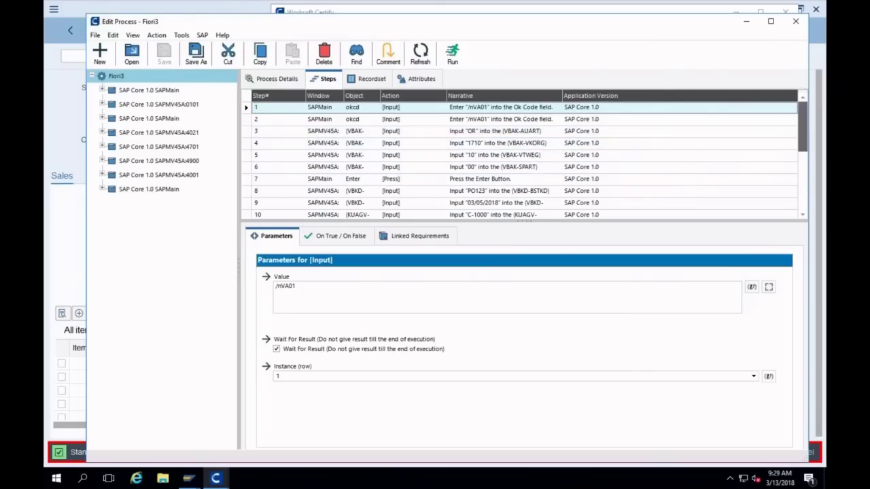
left_click_drag(802, 147, 804, 179)
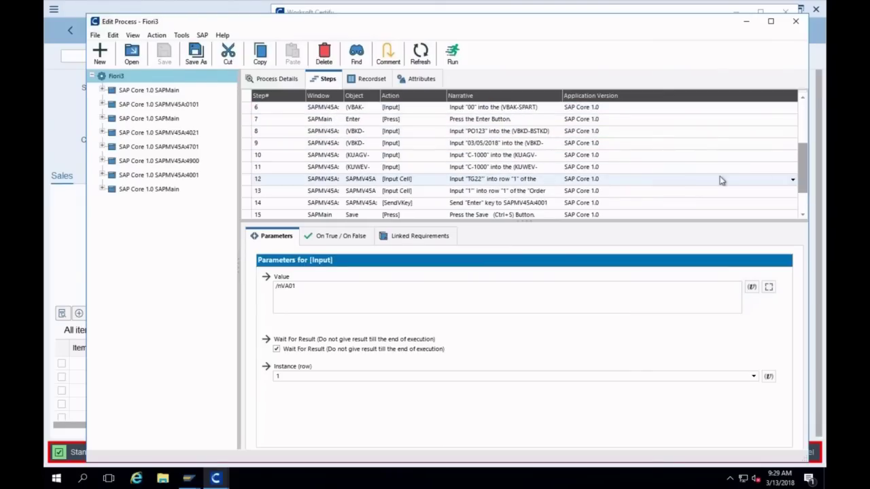
left_click(615, 214)
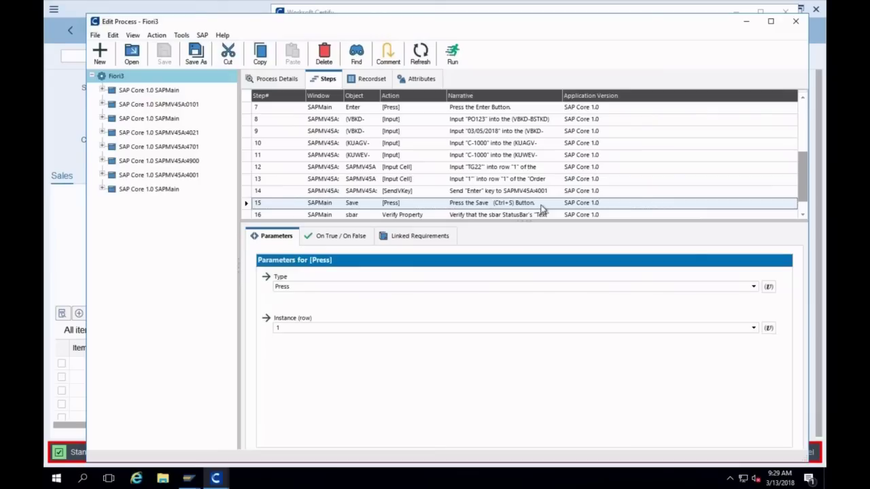
left_click(802, 214)
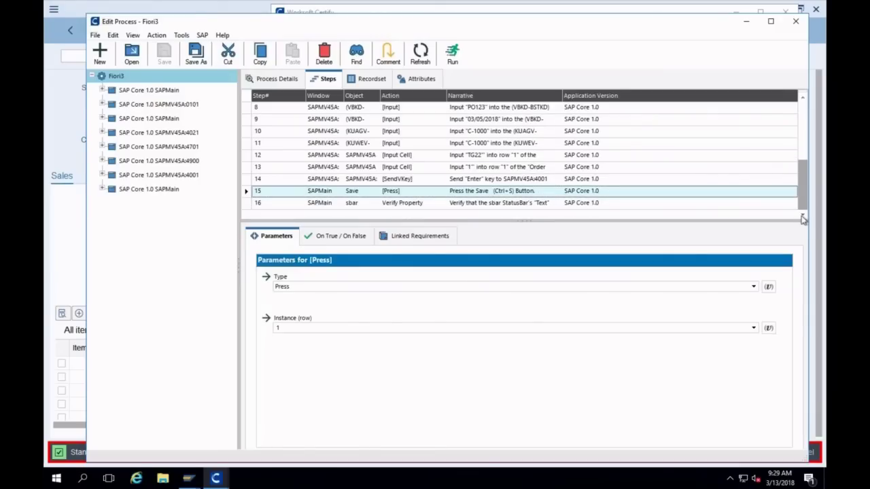
left_click(555, 203)
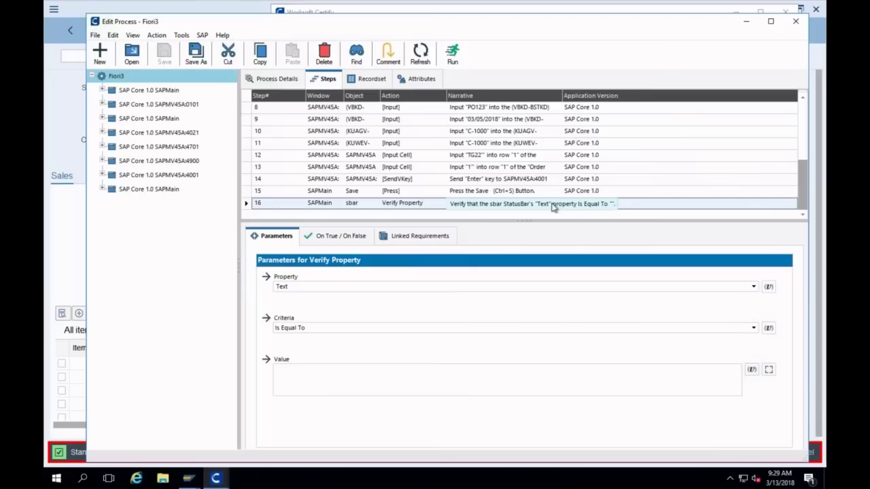
left_click(438, 203)
Step: Make step 16 store parameter index 2 into Sales Order Number, then save Fiori3
left_click(430, 216)
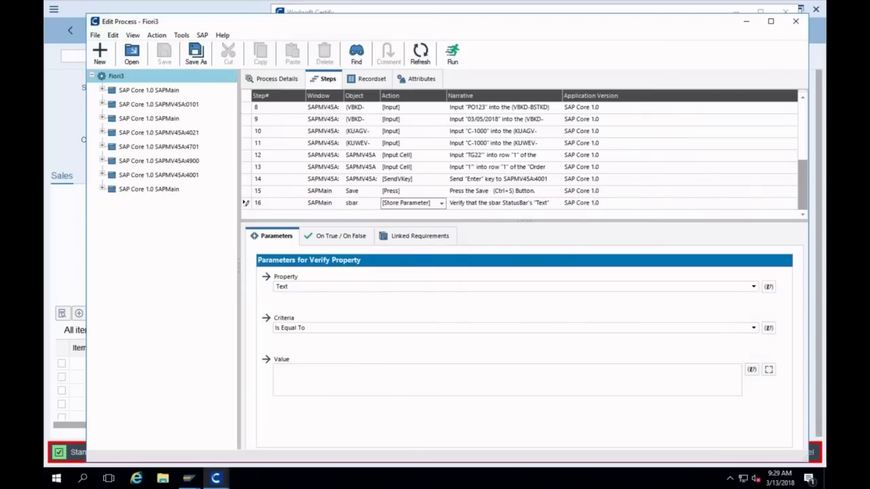
left_click(326, 295)
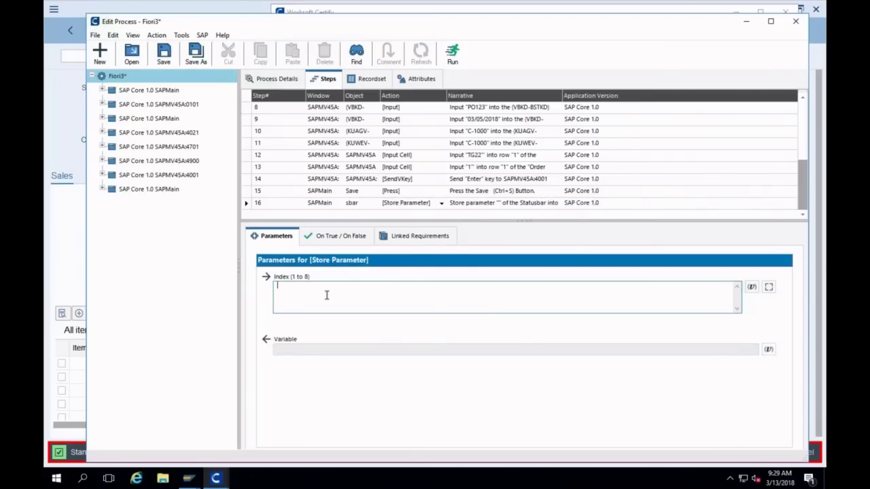
type("2")
left_click(768, 349)
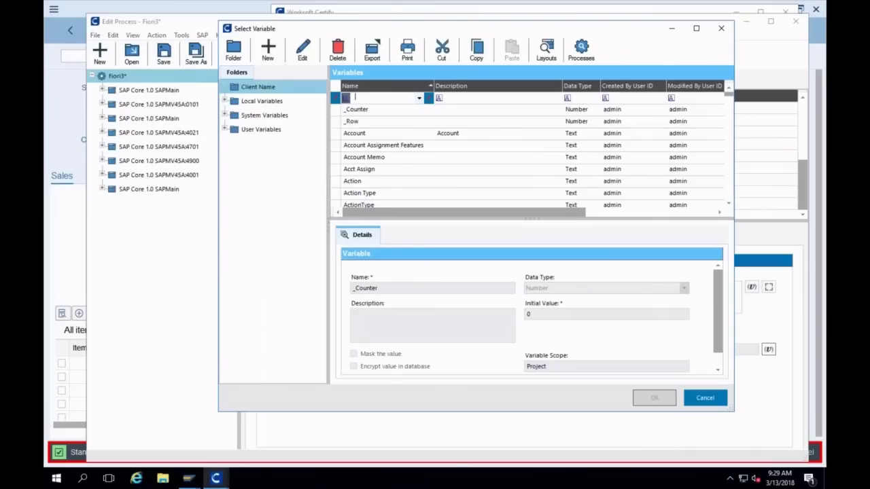
type("sales")
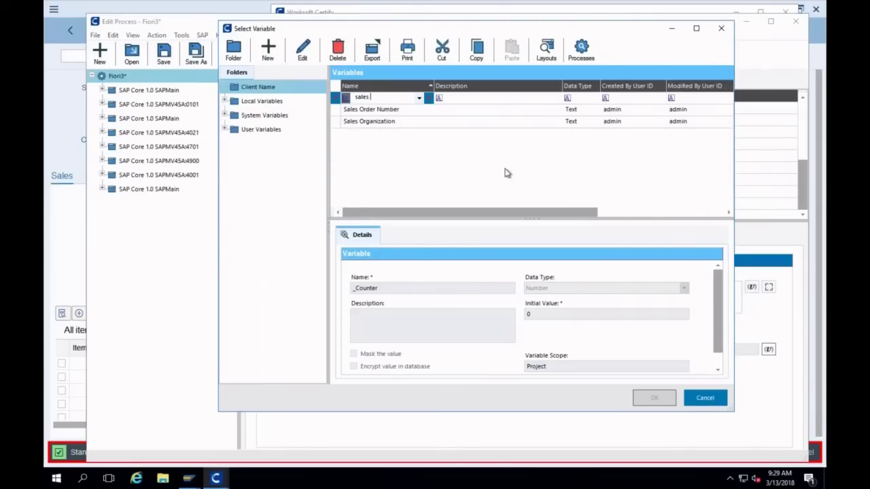
left_click(403, 111)
left_click(650, 400)
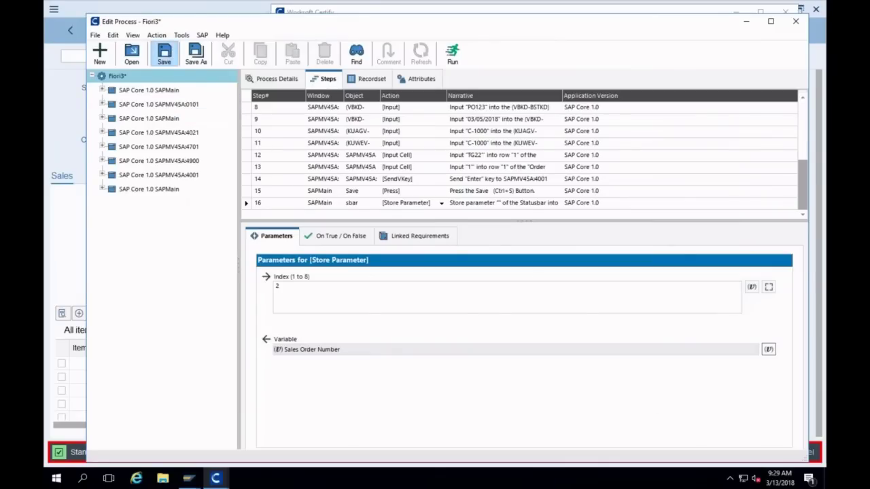
left_click(163, 55)
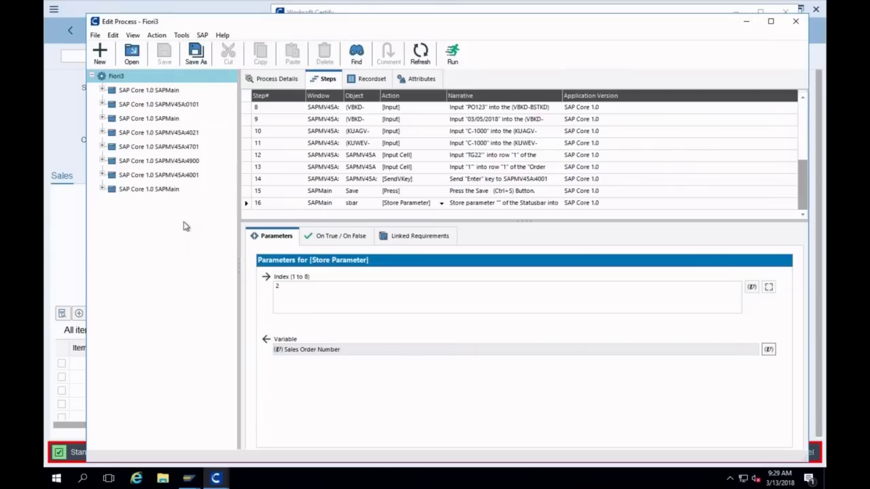
left_click(69, 244)
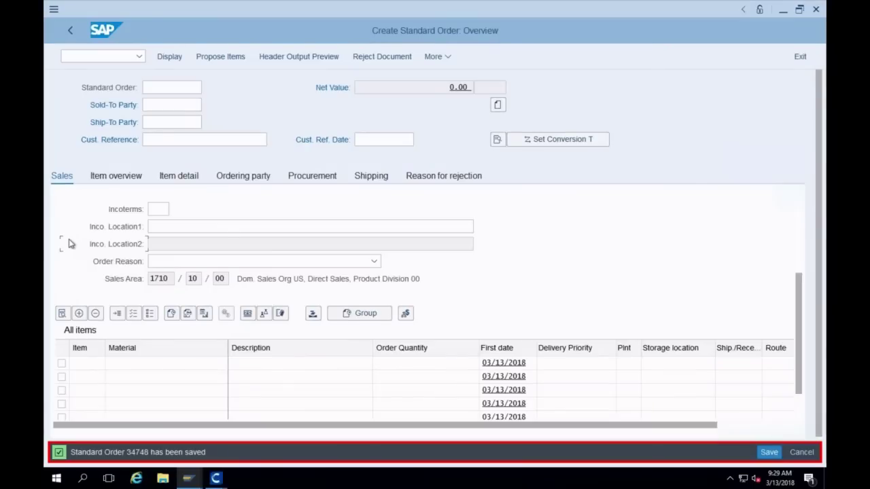
Step: Log off the Fiori-themed SAP session and close the Fiori3 process editor
left_click(817, 9)
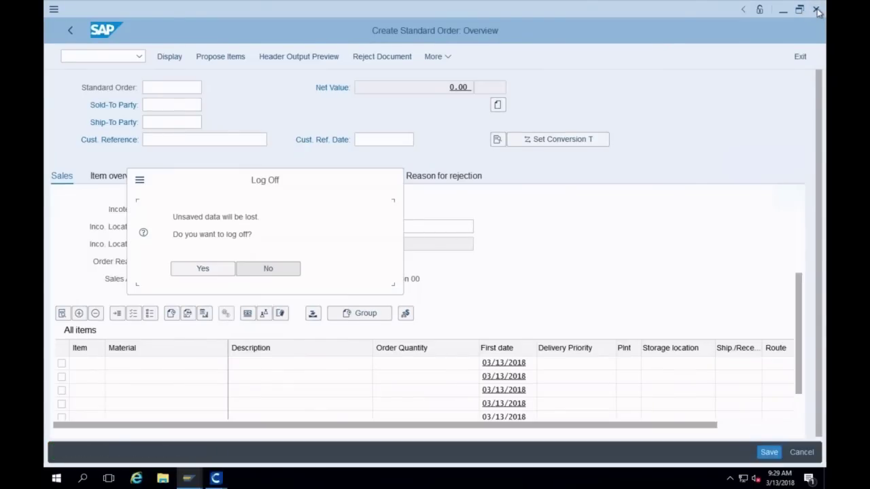
left_click(202, 272)
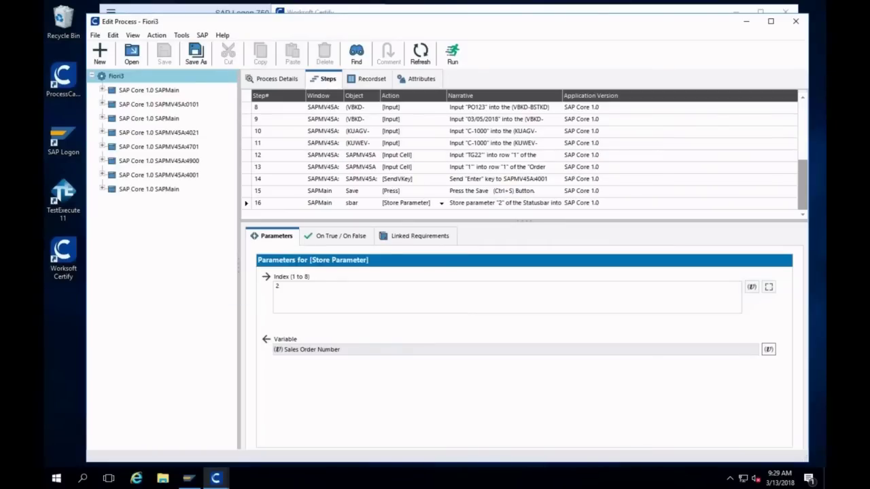
left_click(795, 21)
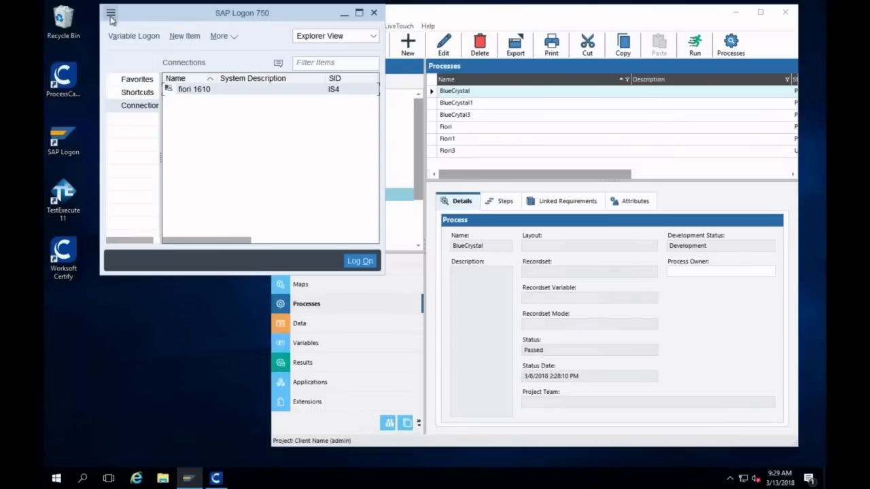
Step: Uncheck Accept SAP Fiori visual theme in SAP Logon's GUI Options
left_click(111, 13)
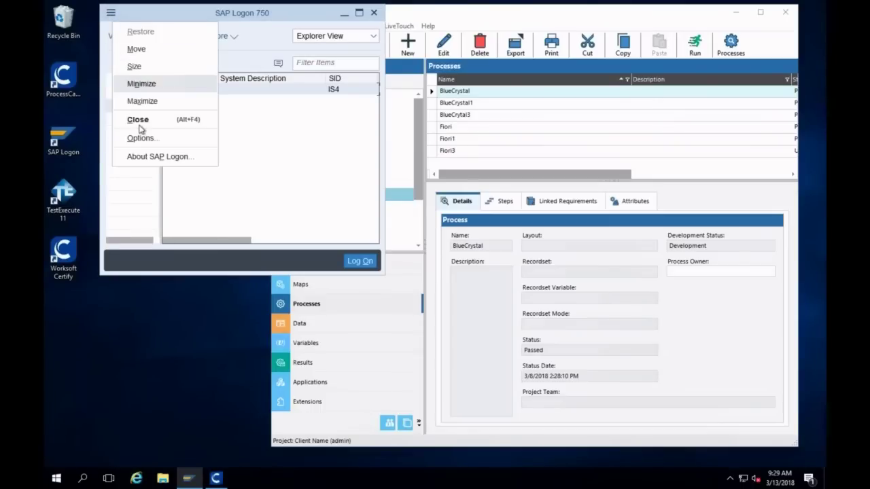
left_click(141, 138)
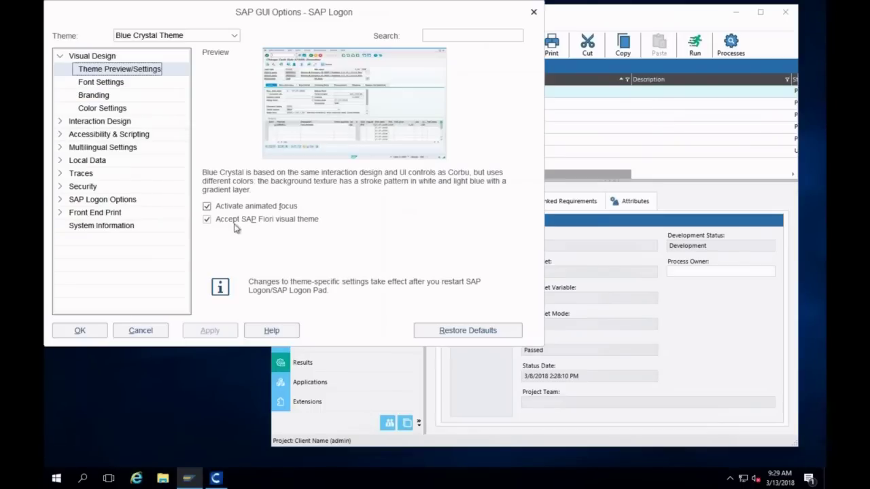
left_click(242, 224)
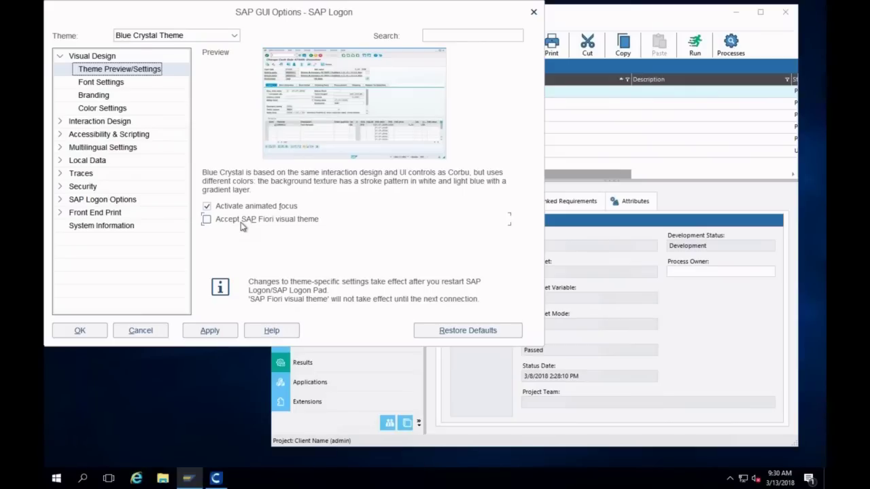
Step: Save the options with the Fiori theme left off and restart SAP Logon
left_click(80, 331)
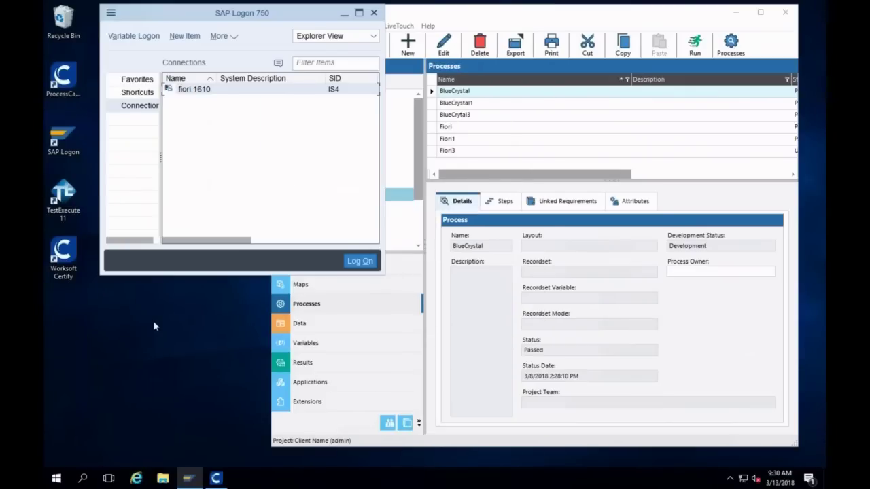
left_click(375, 13)
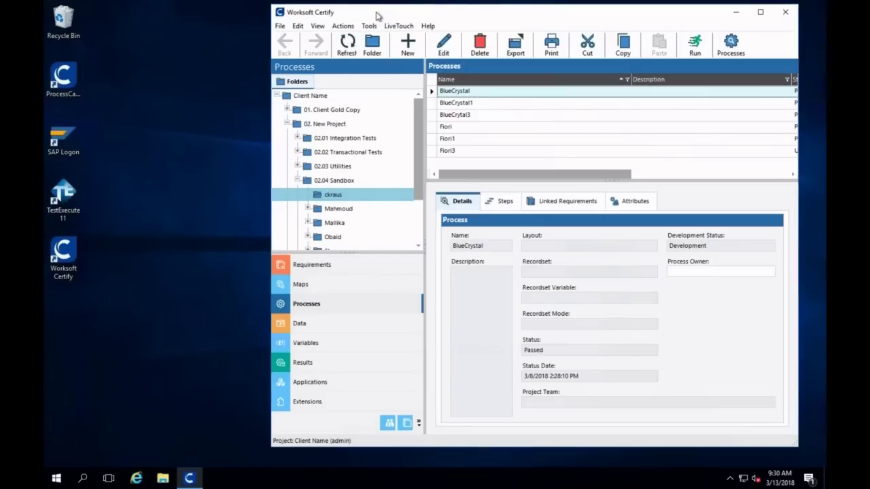
double_click(54, 134)
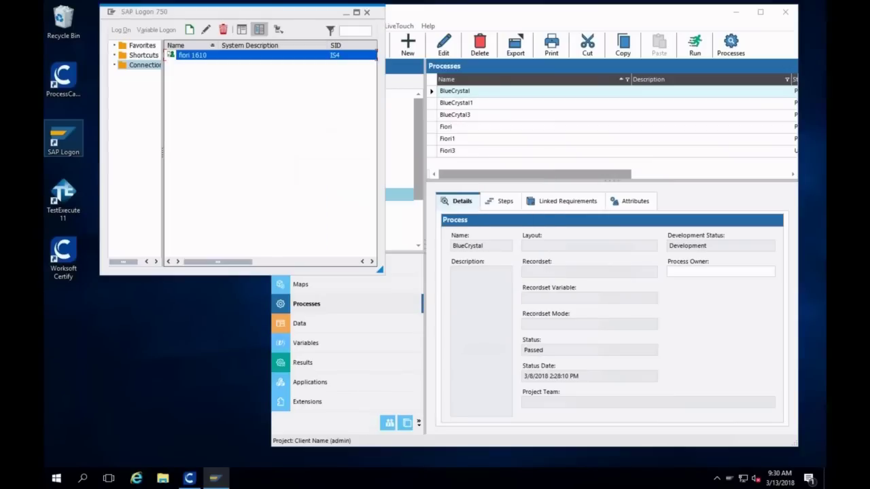
Step: Log on to the fiori 1610 connection with the user name and password
double_click(192, 55)
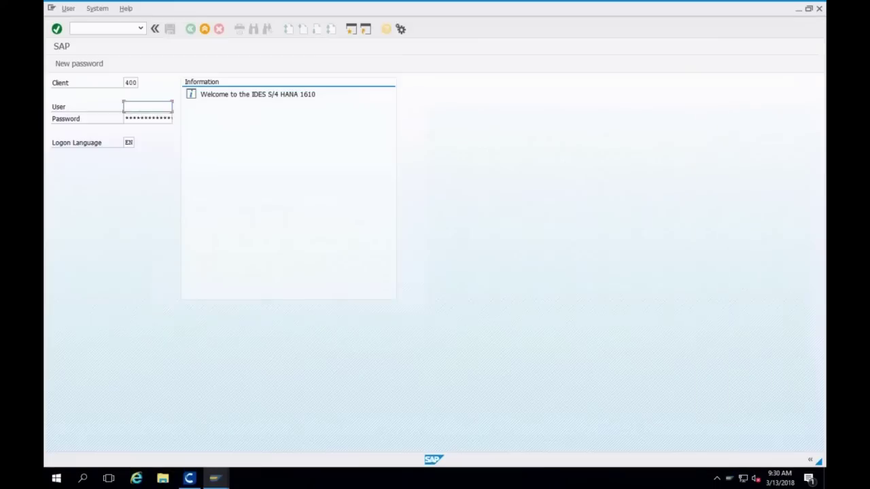
key("Tab")
type("**")
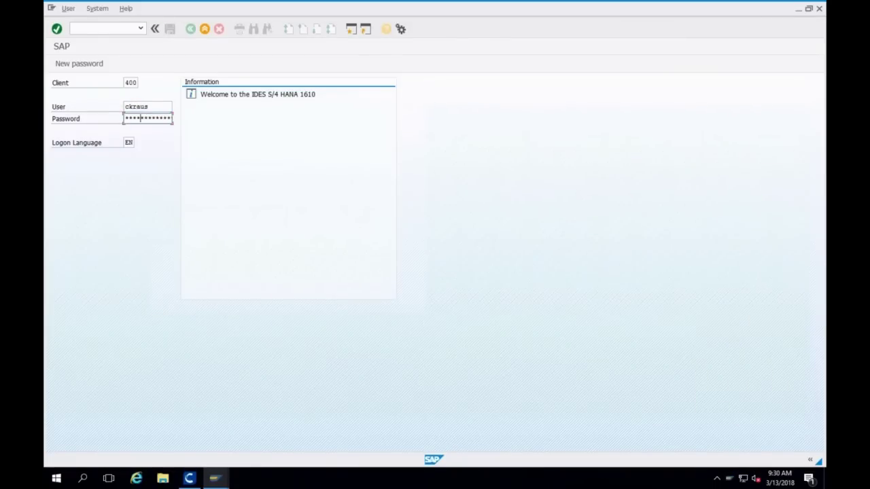
key("Return")
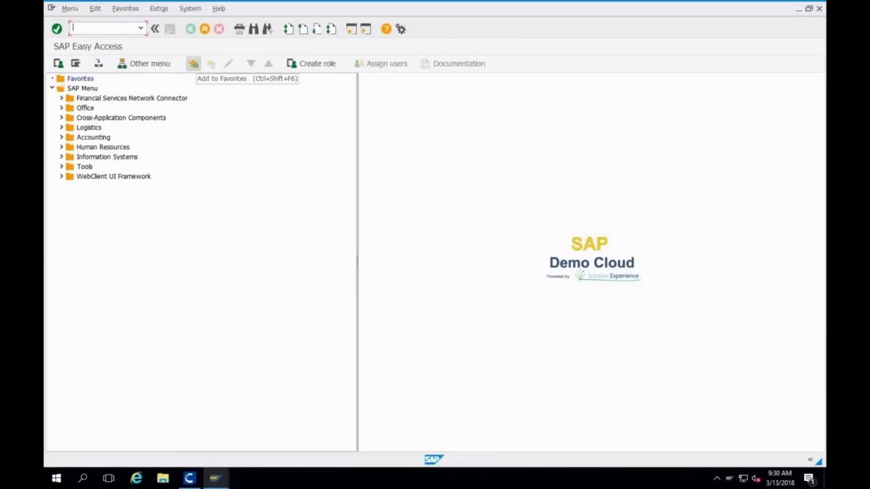
Step: Run the Fiori3 process in Worksoft Certify against the classic-themed SAP GUI
left_click(189, 479)
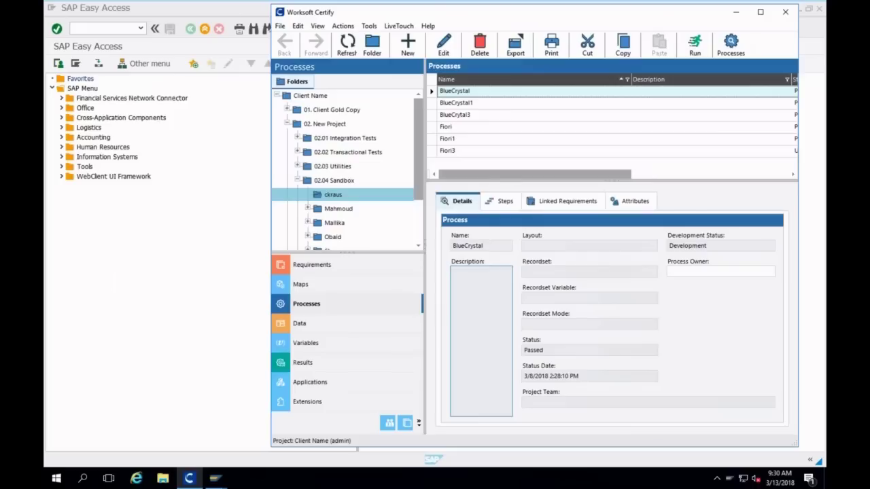
left_click(484, 151)
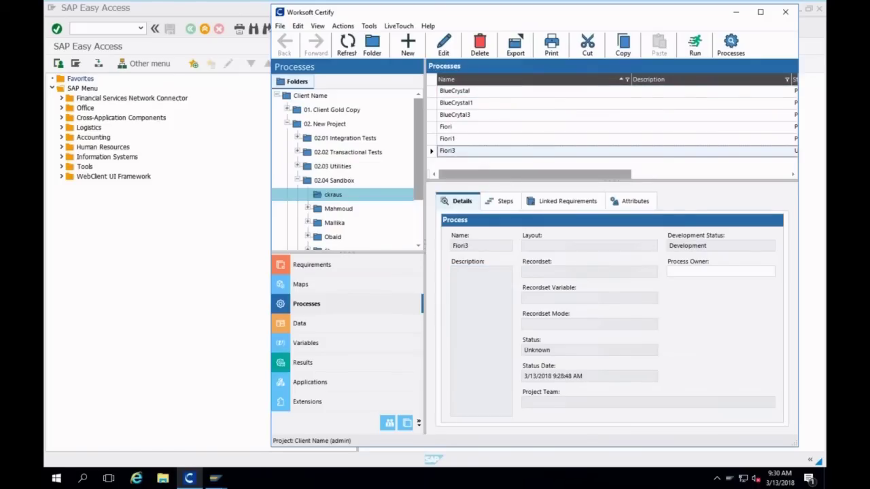
left_click(694, 46)
left_click(447, 427)
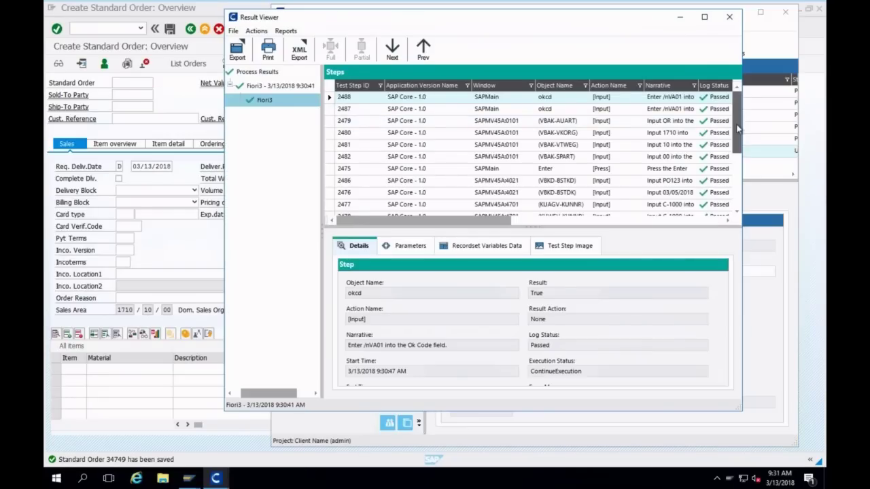
Step: Check the Sales Order Number on the Store Parameter step's Parameters tab, then close Result Viewer
scroll(680, 211, "down", 3)
left_click(666, 207)
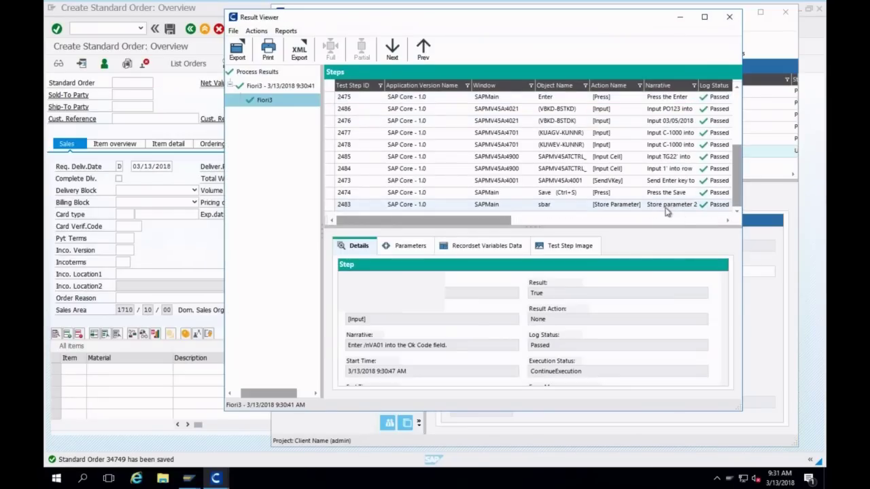
left_click(411, 245)
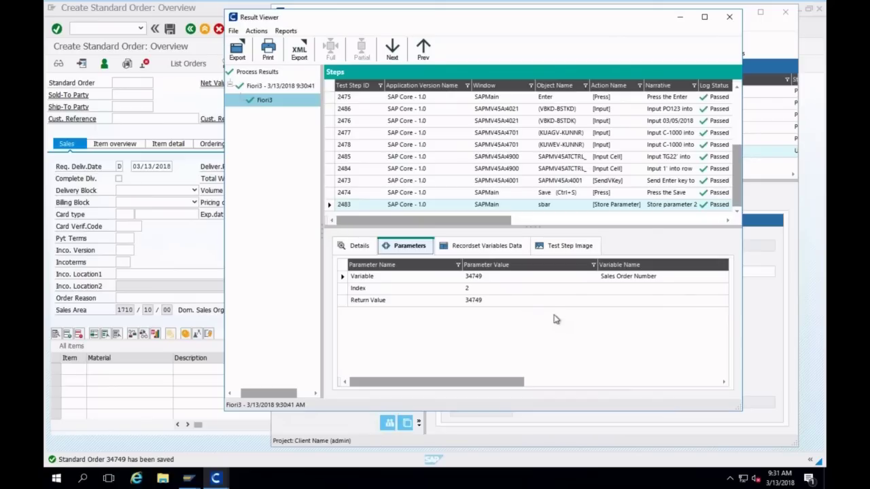
left_click(729, 19)
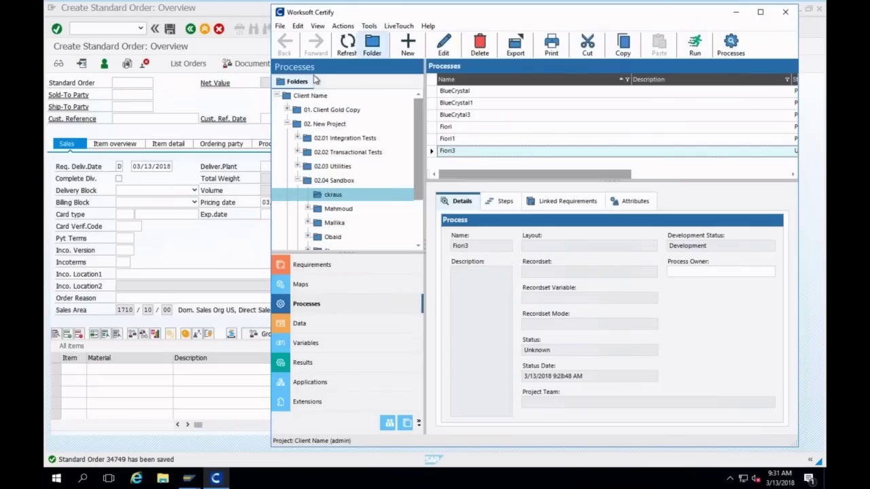
Step: Close the SAP order session and confirm logging off despite unsaved data
left_click(246, 51)
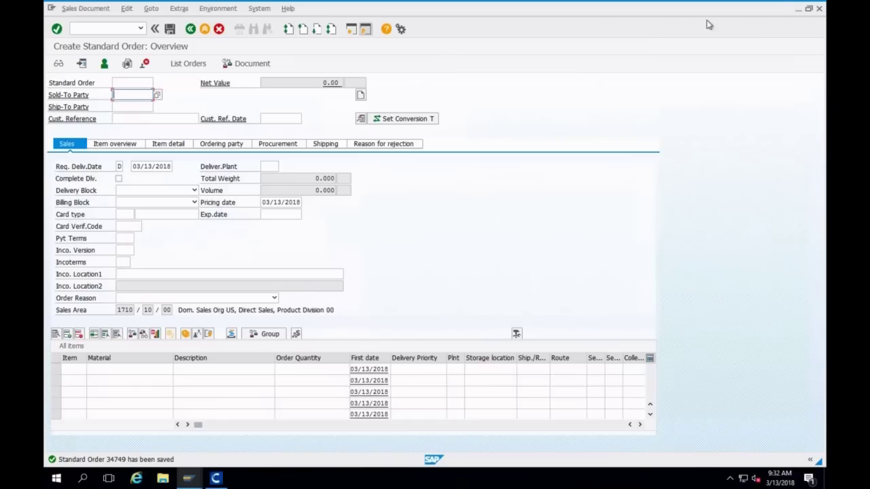
left_click(819, 8)
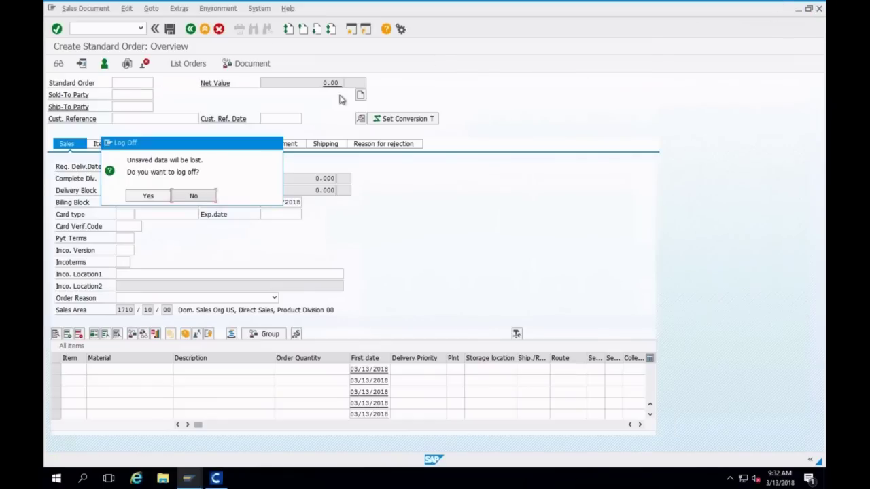
left_click(160, 197)
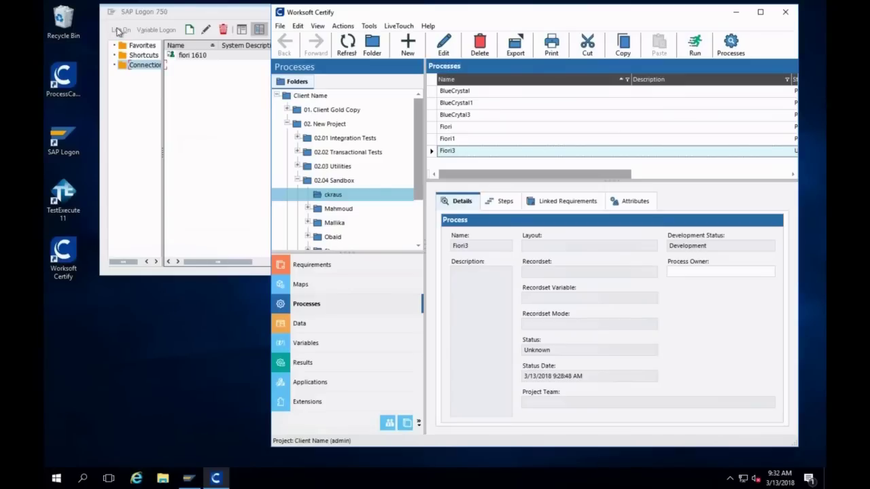
Step: Enable Accept SAP Fiori visual theme in SAP GUI options and close SAP Logon
left_click(111, 12)
left_click(132, 102)
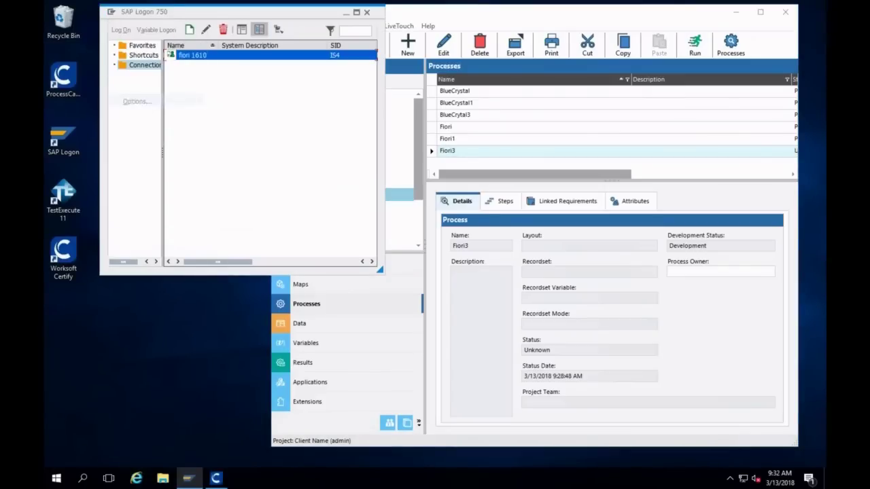
left_click(206, 187)
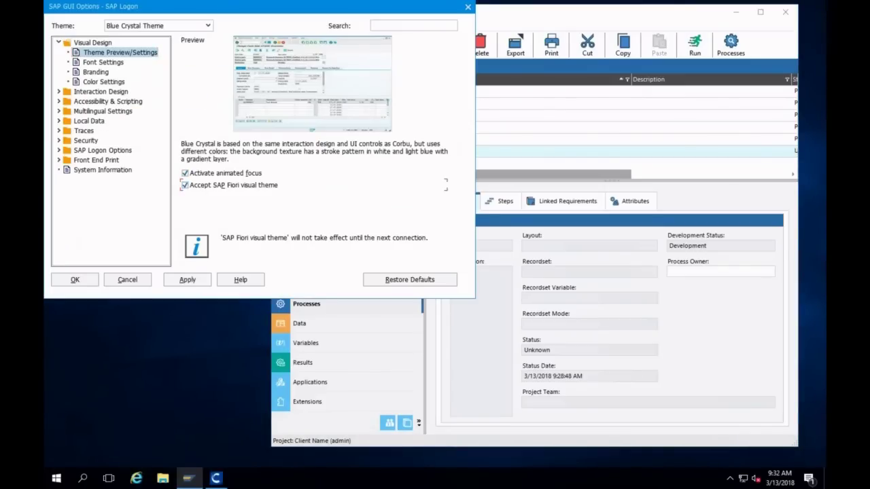
left_click(75, 281)
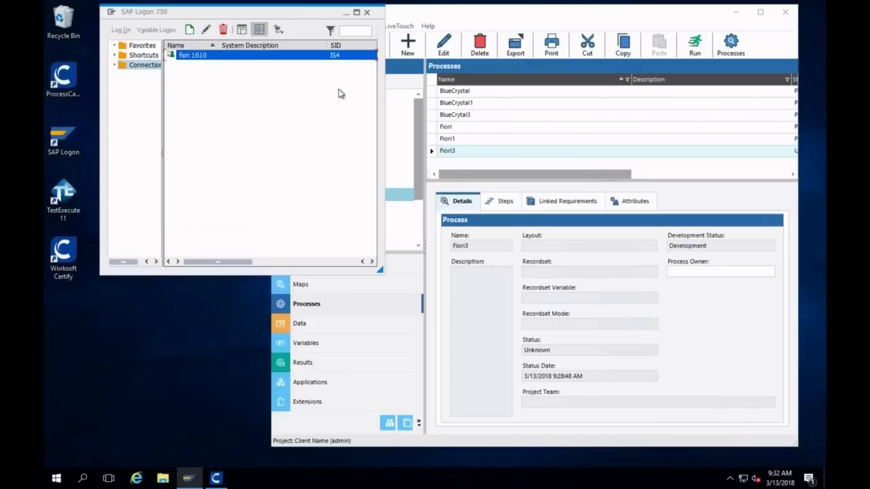
left_click(366, 12)
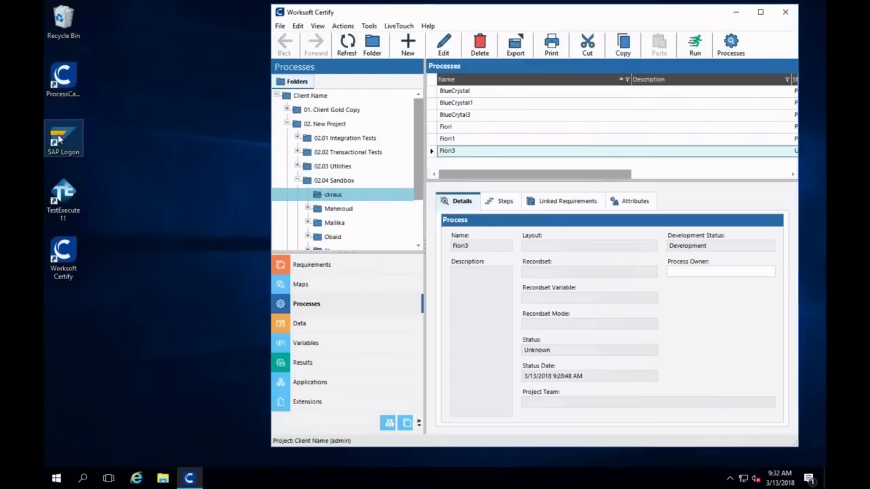
left_click(58, 139)
Step: Restart SAP Logon and log on to fiori 1610 with the user name and password
double_click(58, 139)
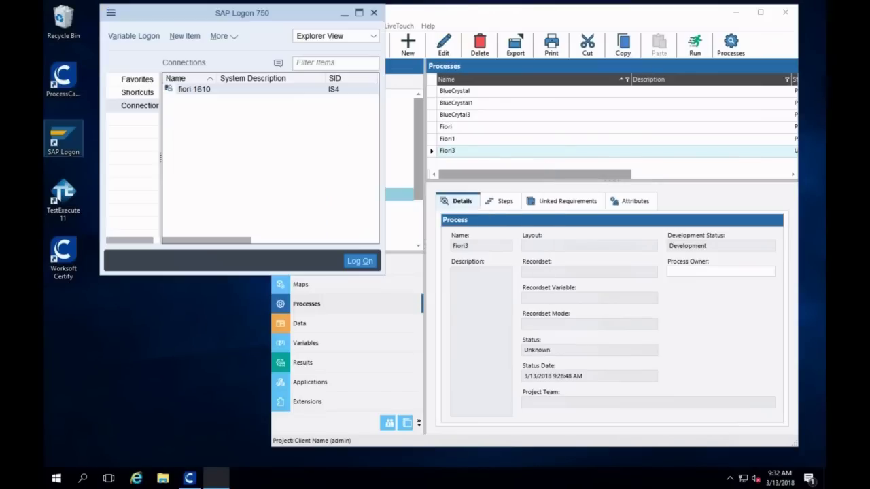
double_click(193, 89)
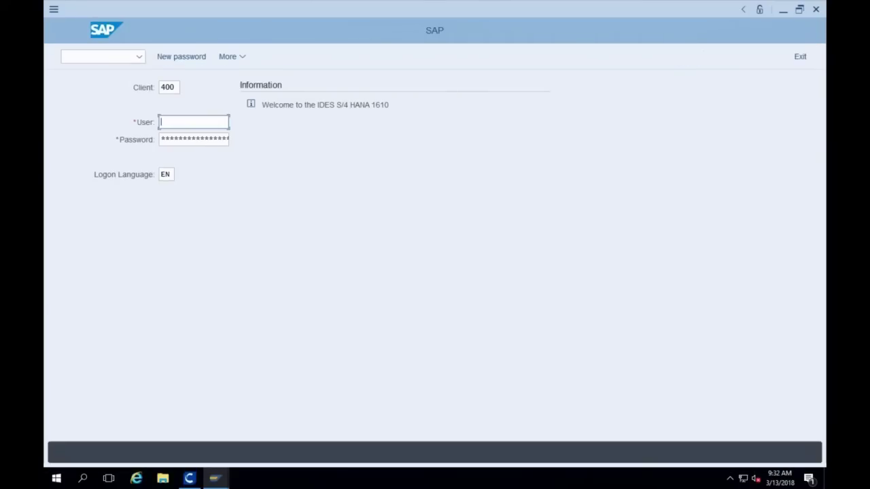
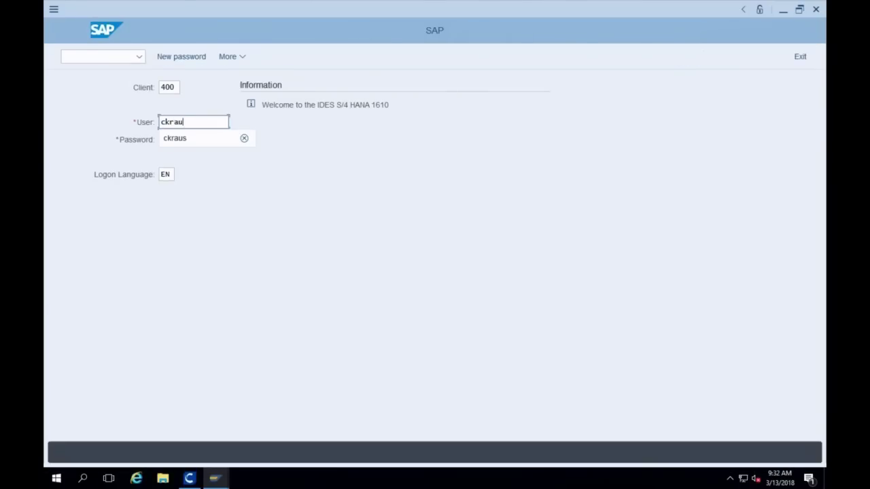
key("Tab")
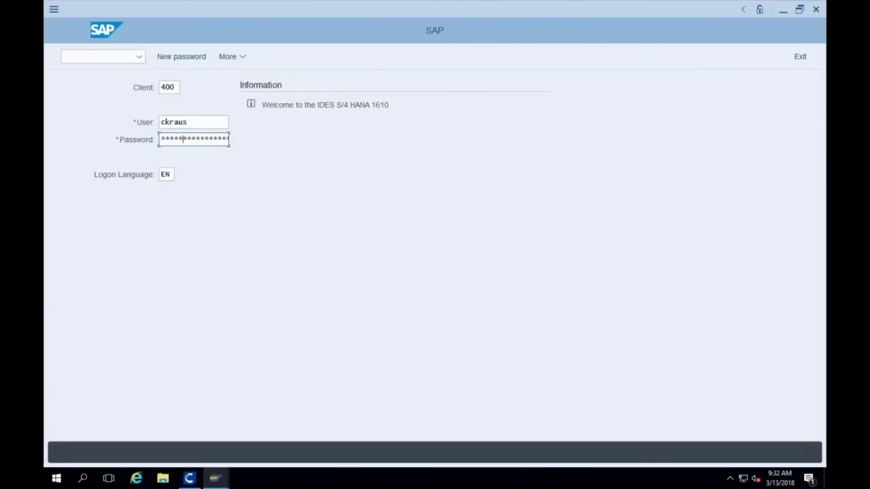
key("Return")
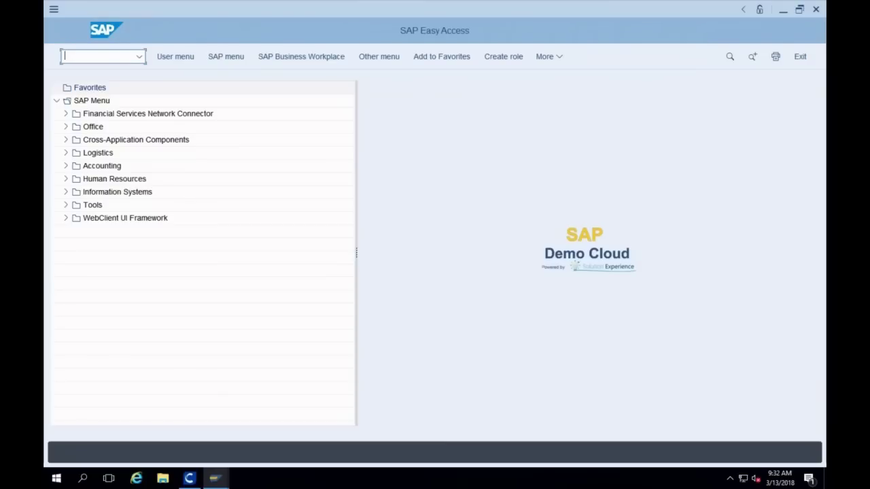
Step: Run /nva01 to reach the Create Sales Document screen, then launch the browser
type("/nva01")
key("Return")
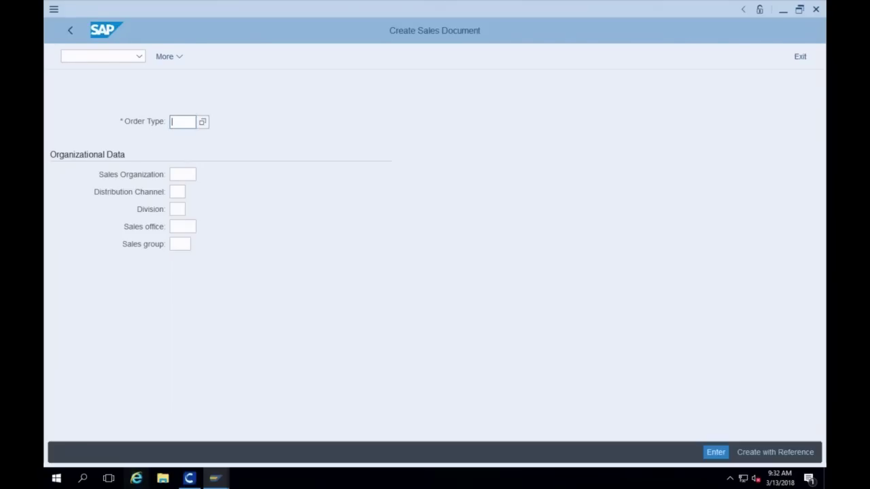
left_click(136, 479)
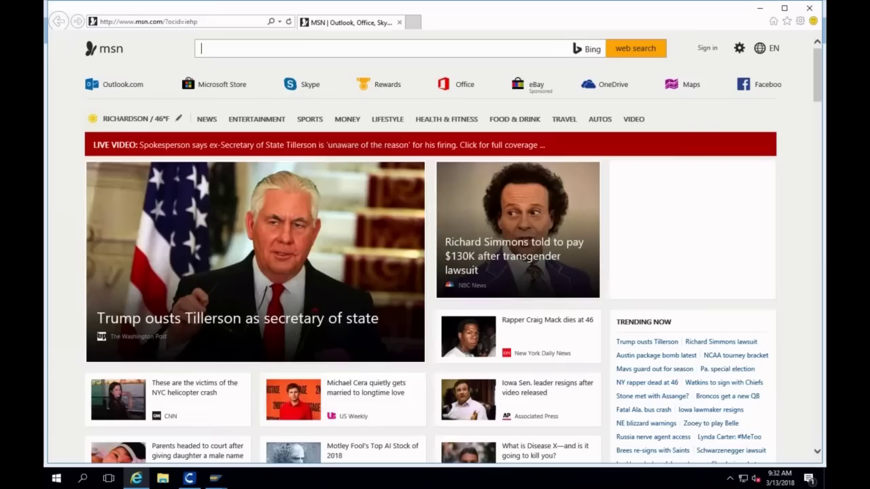
Step: Open the Logon 1610 favorite and continue past the certificate warning
left_click(787, 21)
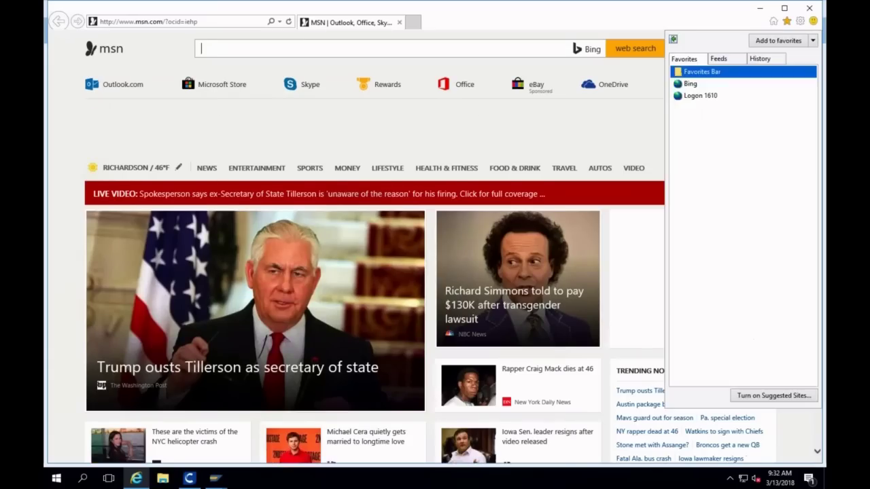
left_click(707, 96)
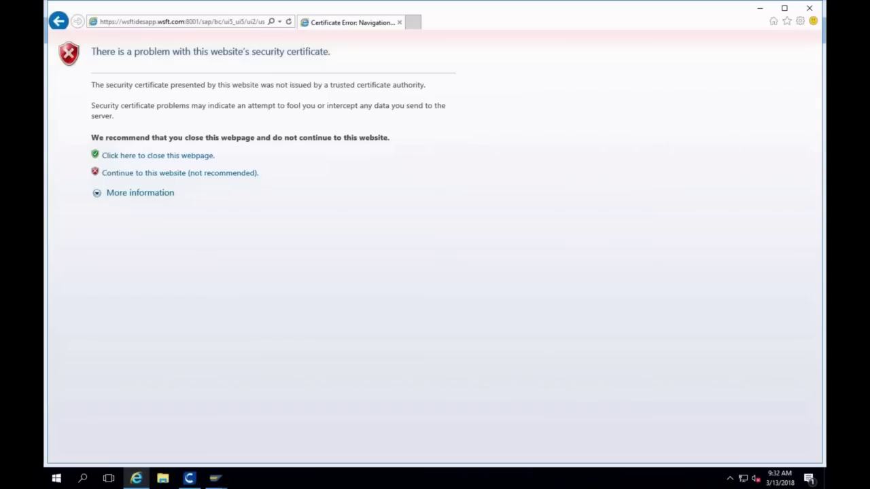
left_click(204, 174)
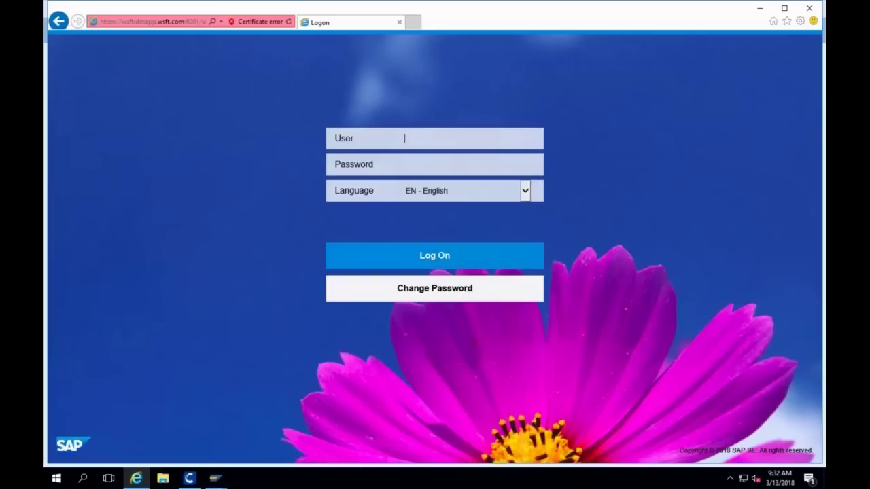
Step: Sign in to the Fiori Launchpad with the user name and password
key("Tab")
type("••••••••")
key("Return")
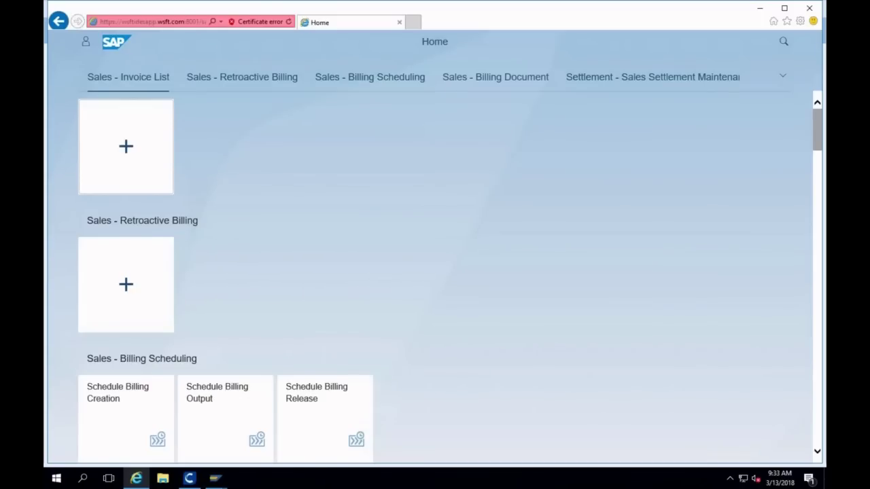
Step: Search 'sales o', open the Create Sales Order app and execute it
left_click(785, 45)
type("sal")
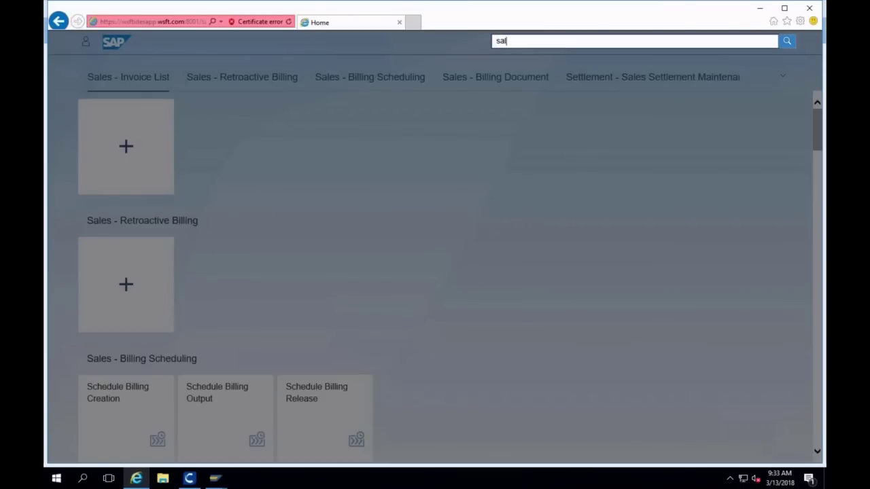
type("es o")
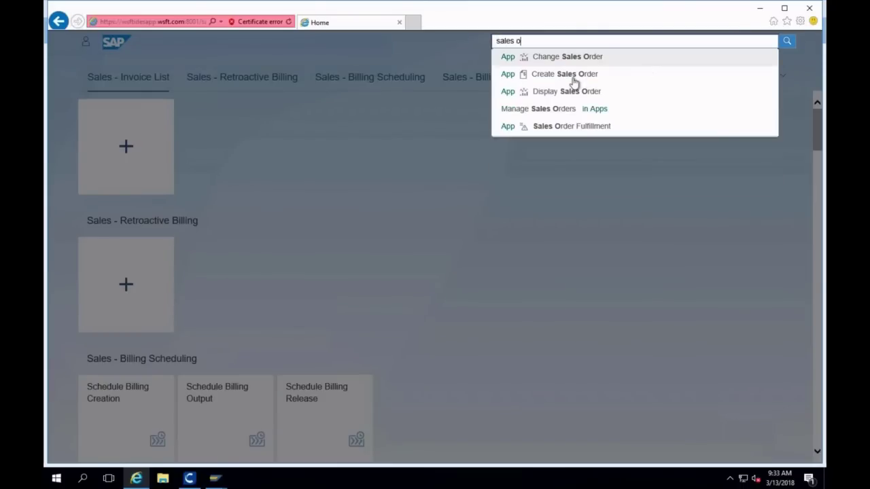
left_click(574, 76)
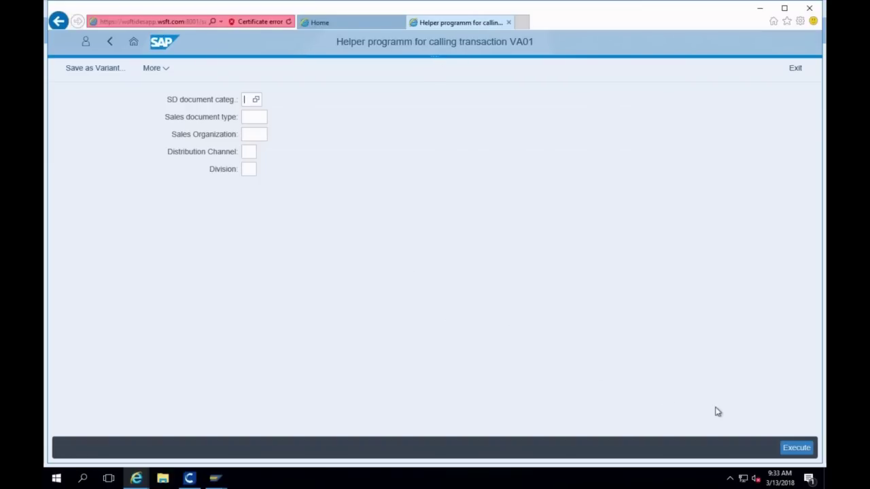
left_click(785, 449)
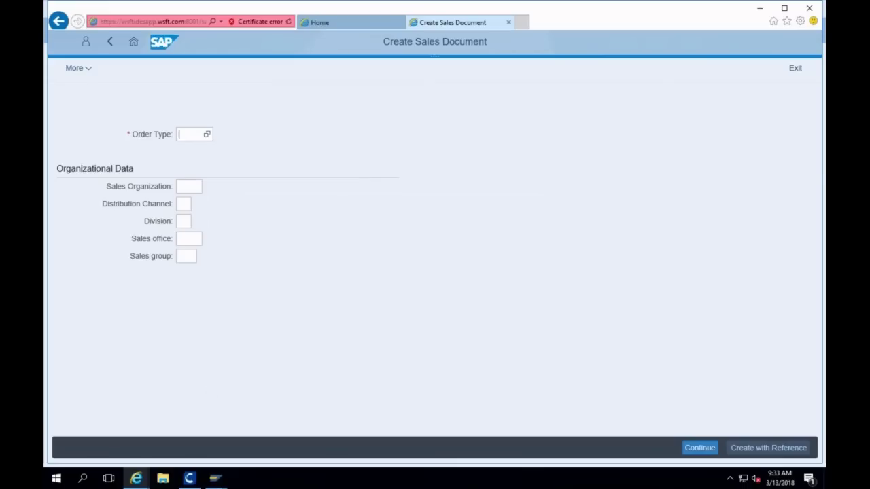
Step: Bring the SAP GUI Create Sales Document window to the front
left_click(214, 479)
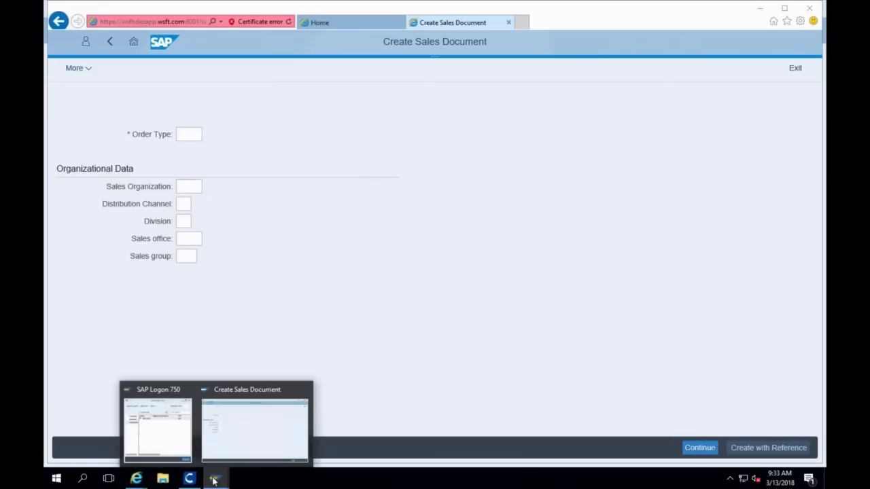
left_click(239, 440)
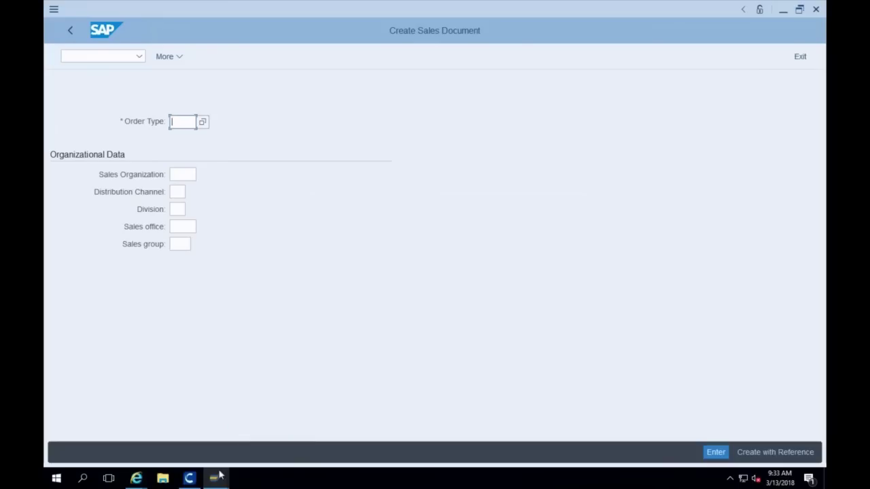
mouse_move(217, 478)
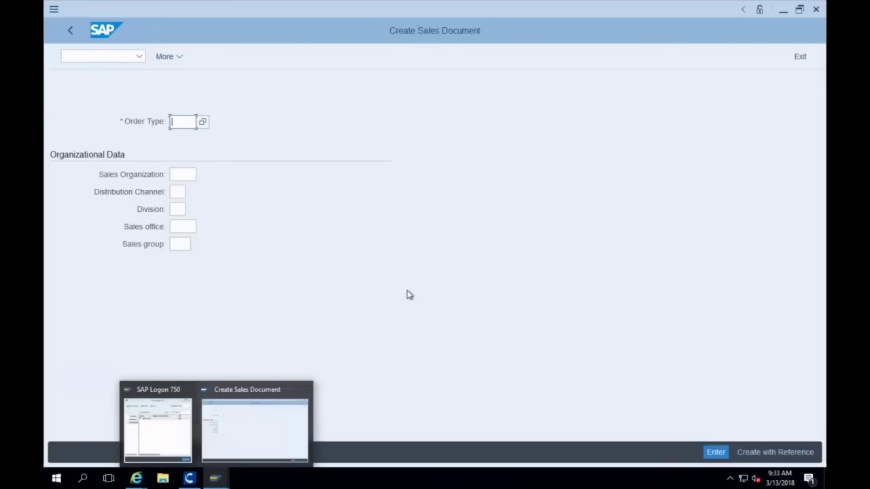
left_click(218, 481)
left_click(270, 454)
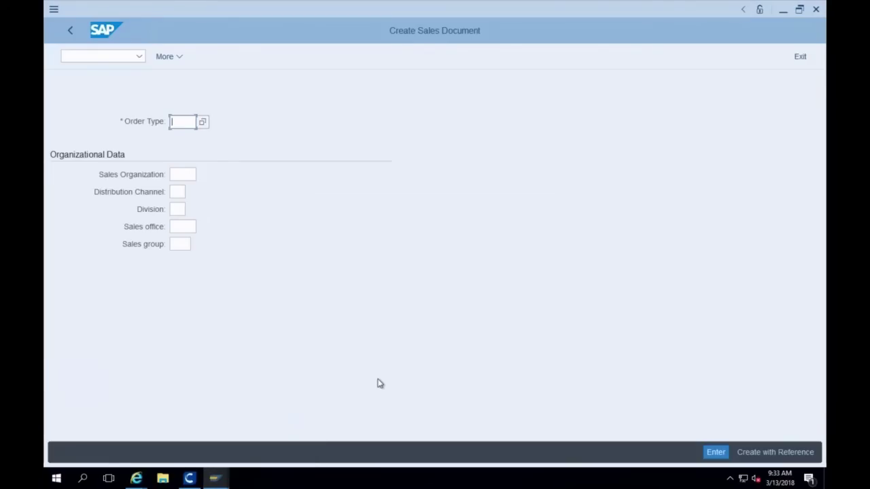
Step: In the browser's Create Sales Document page, enter Order Type OR and Sales Organization 1710
left_click(136, 479)
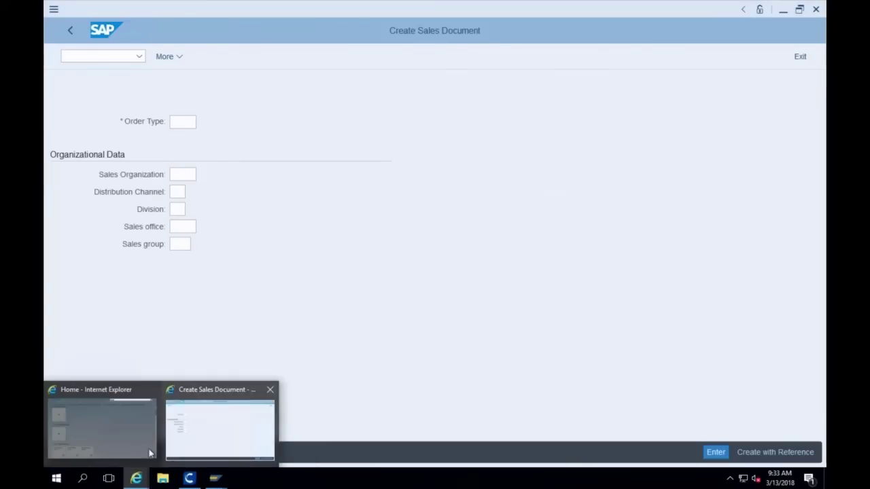
left_click(208, 439)
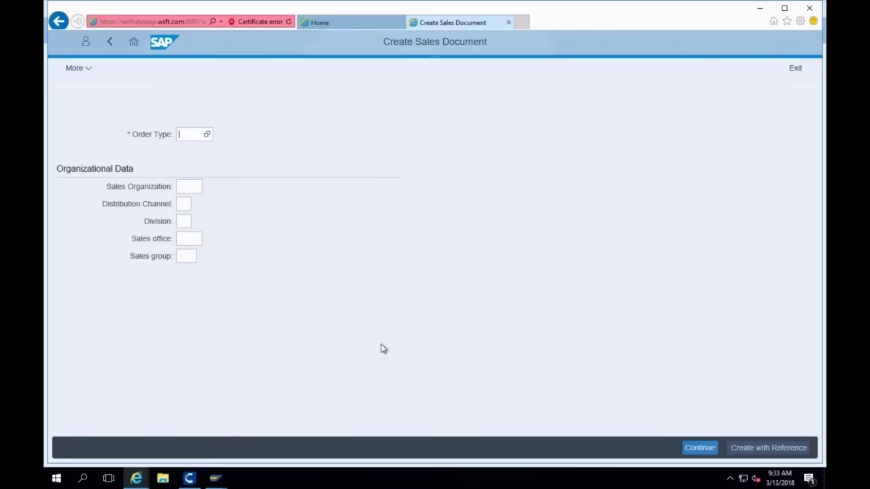
type("OR")
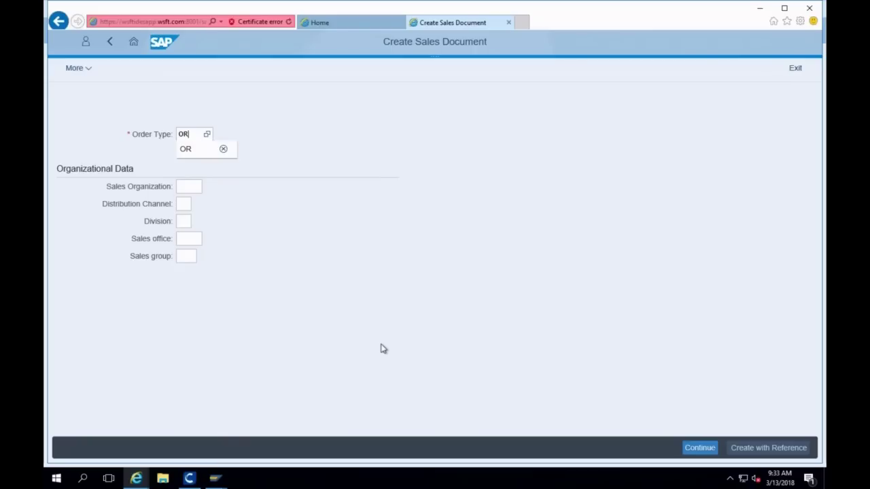
key("Tab")
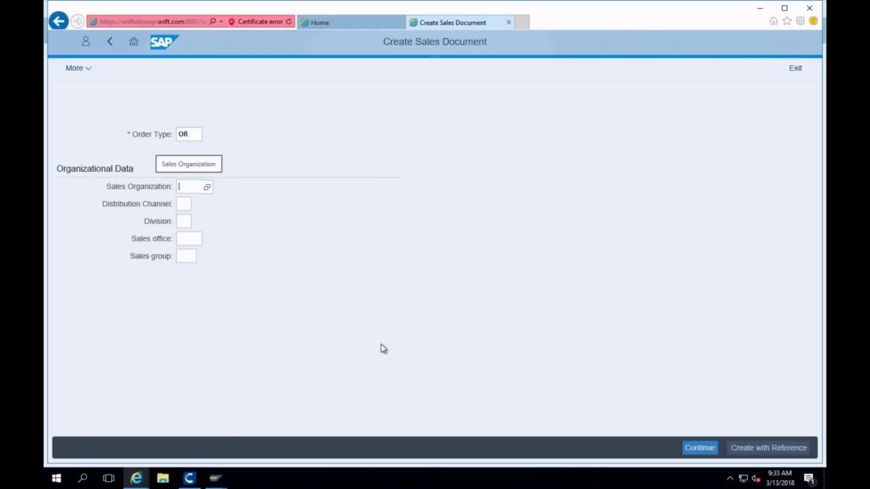
type("1710")
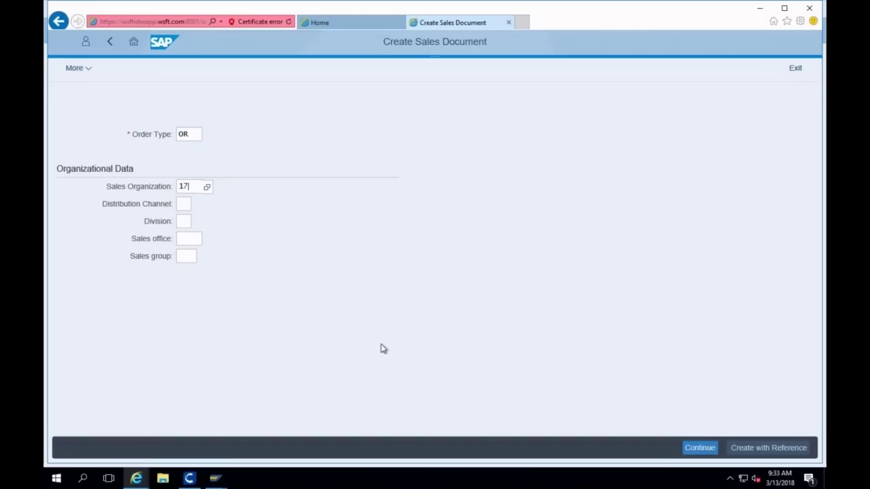
Step: Enter Order Type OR in the SAP GUI window and move to Sales Organization
left_click(216, 478)
left_click(265, 431)
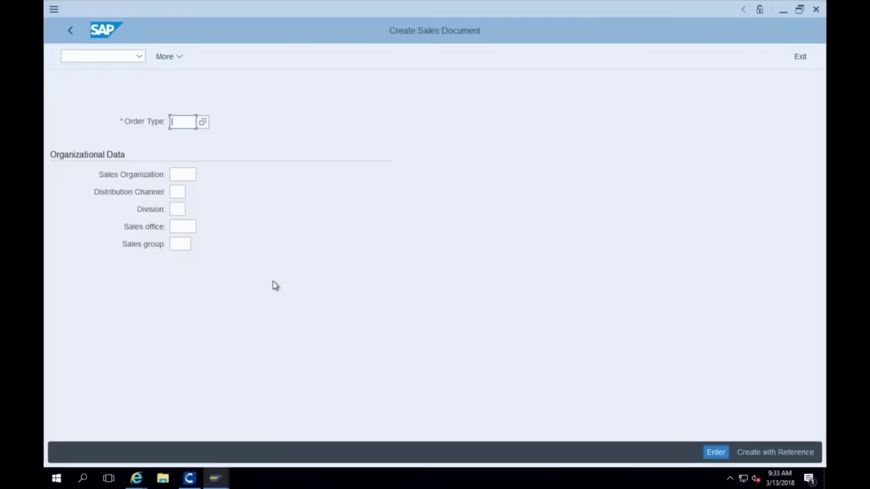
type("OR")
left_click(182, 174)
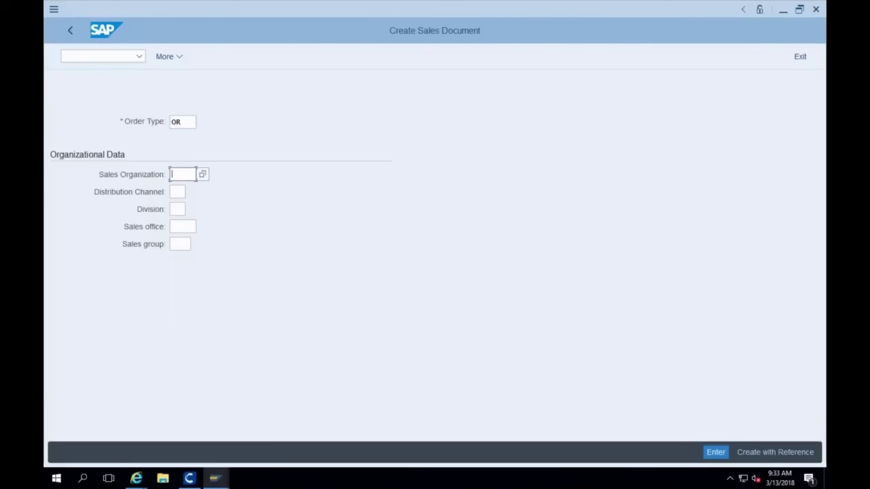